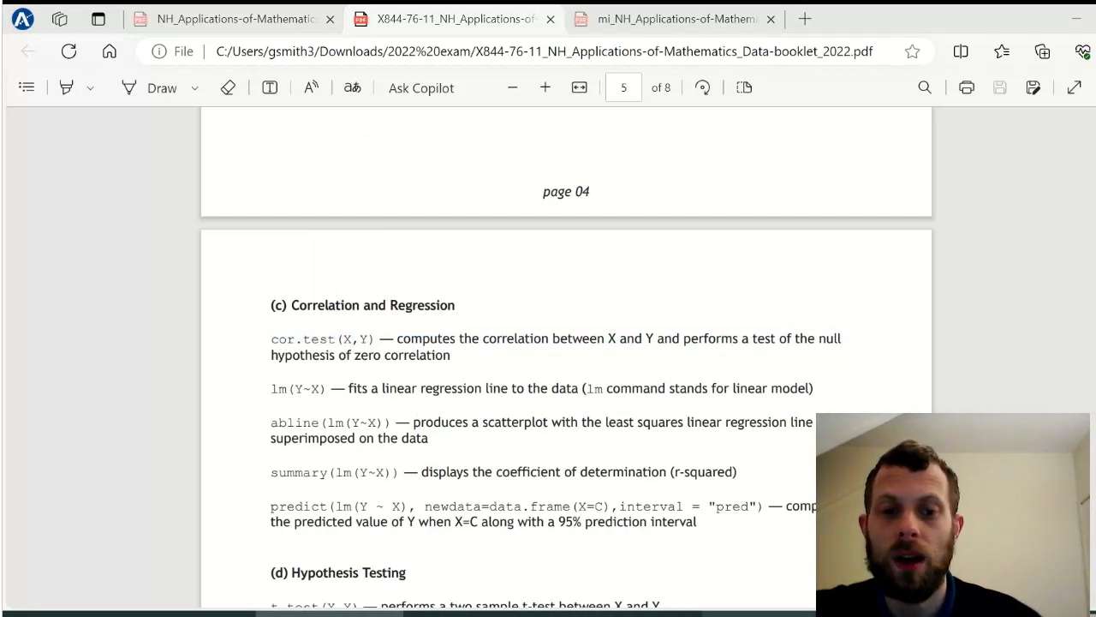
Step: Switch to RStudio and run cor.test(back, jump) in the console
left_click(754, 614)
type("cor")
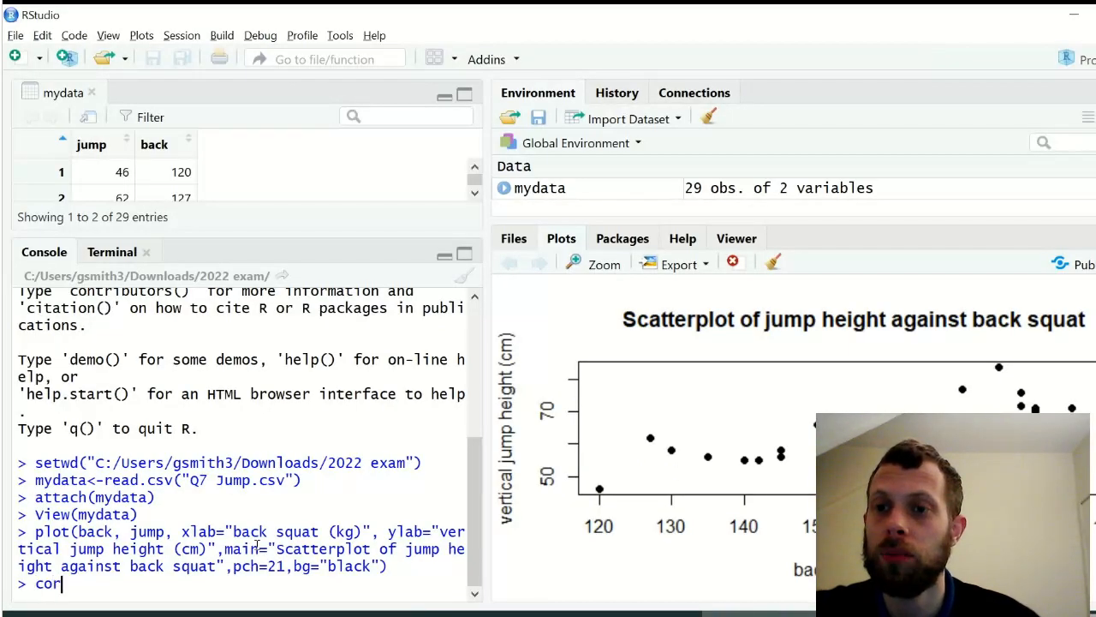
type(".test(back, jump")
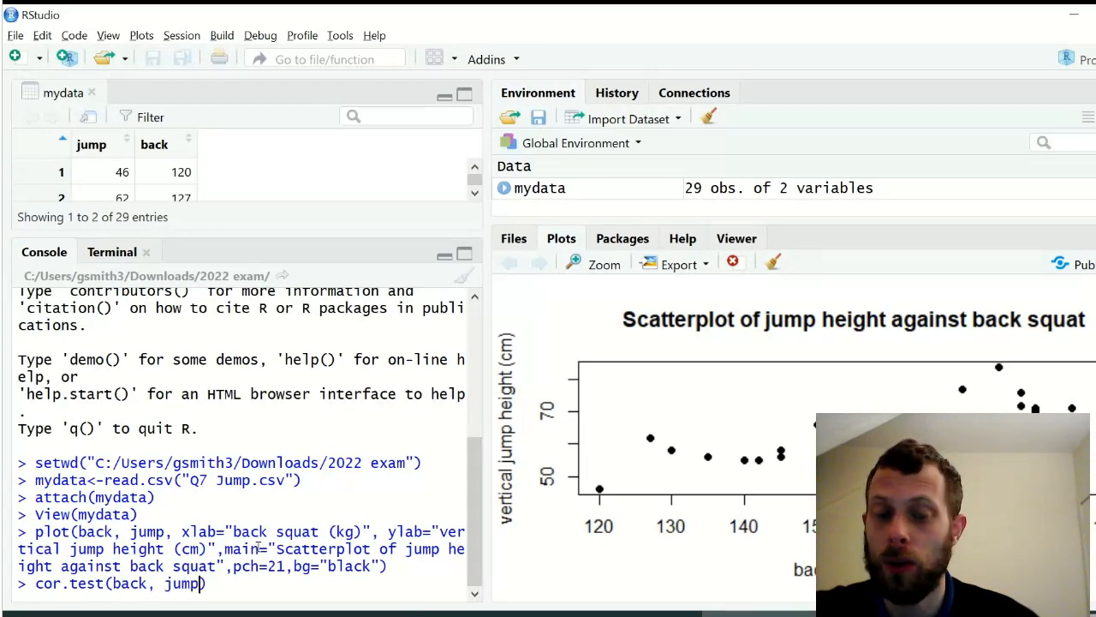
key("Return")
Step: Copy the cor.test command with its output into the statistical software output box of part (b)(i) in the Word answers, keeping source formatting
left_click_drag(17, 341, 168, 548)
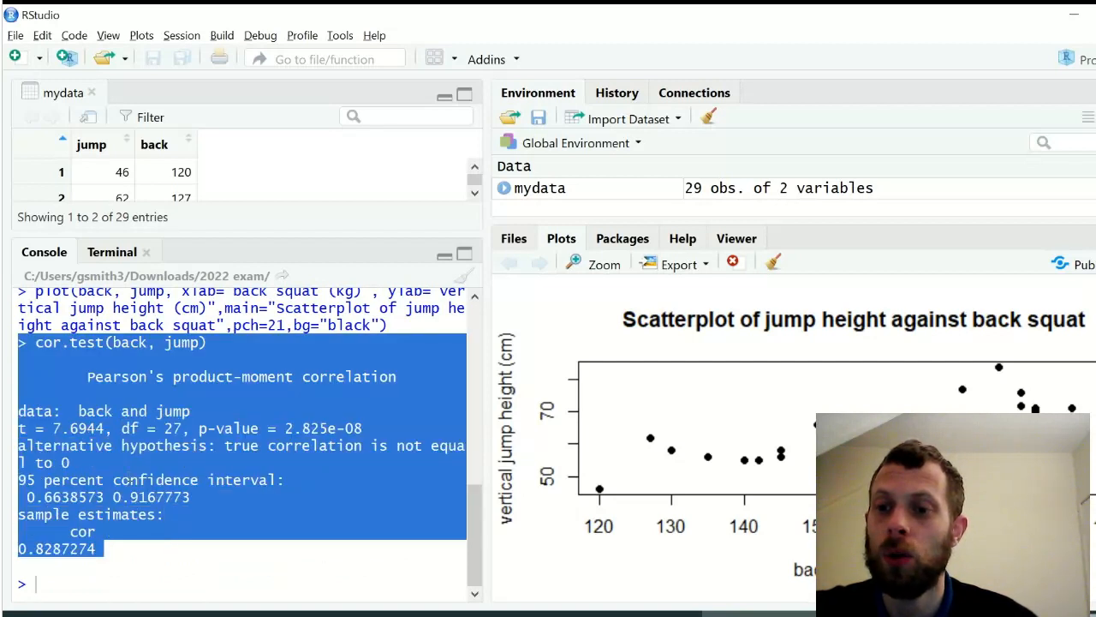
right_click(128, 481)
left_click(172, 490)
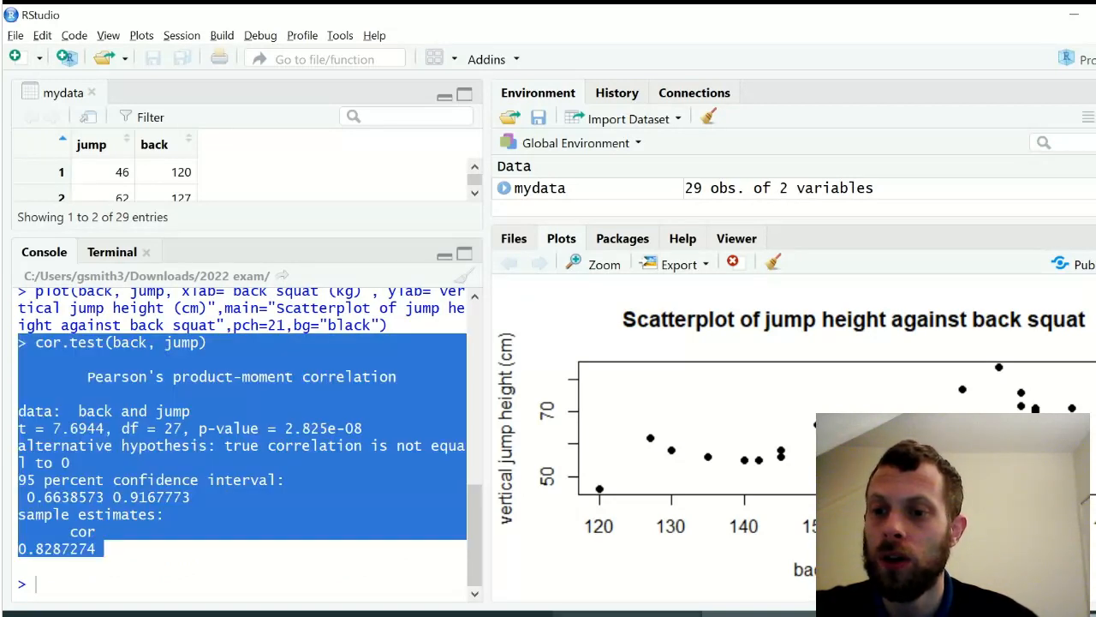
key("alt+Tab")
scroll(527, 530, "down", 5)
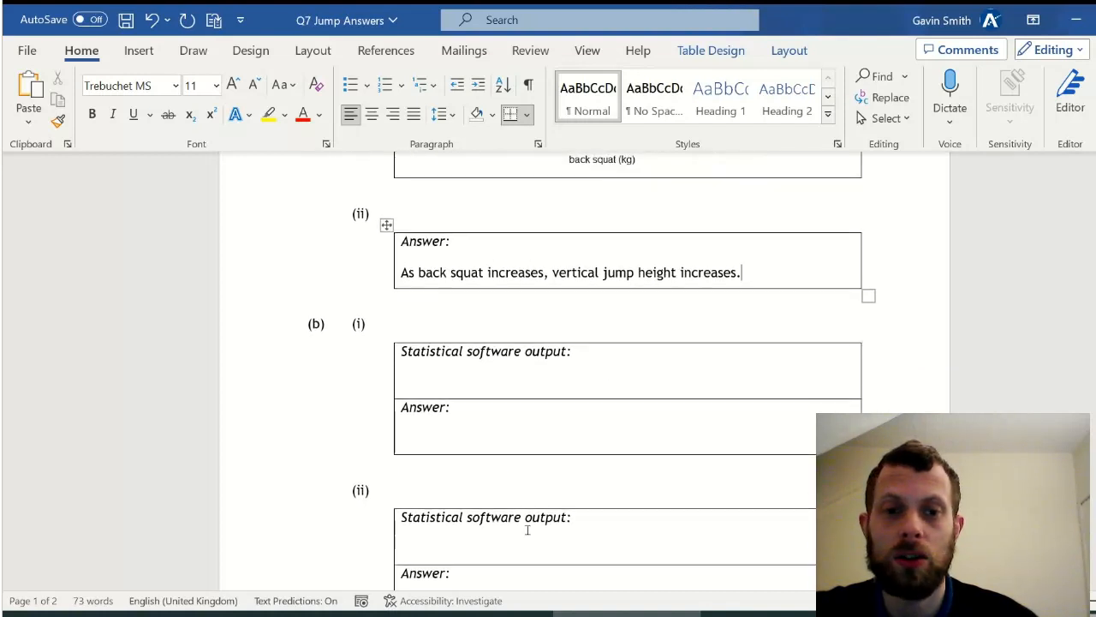
left_click(431, 380)
right_click(434, 388)
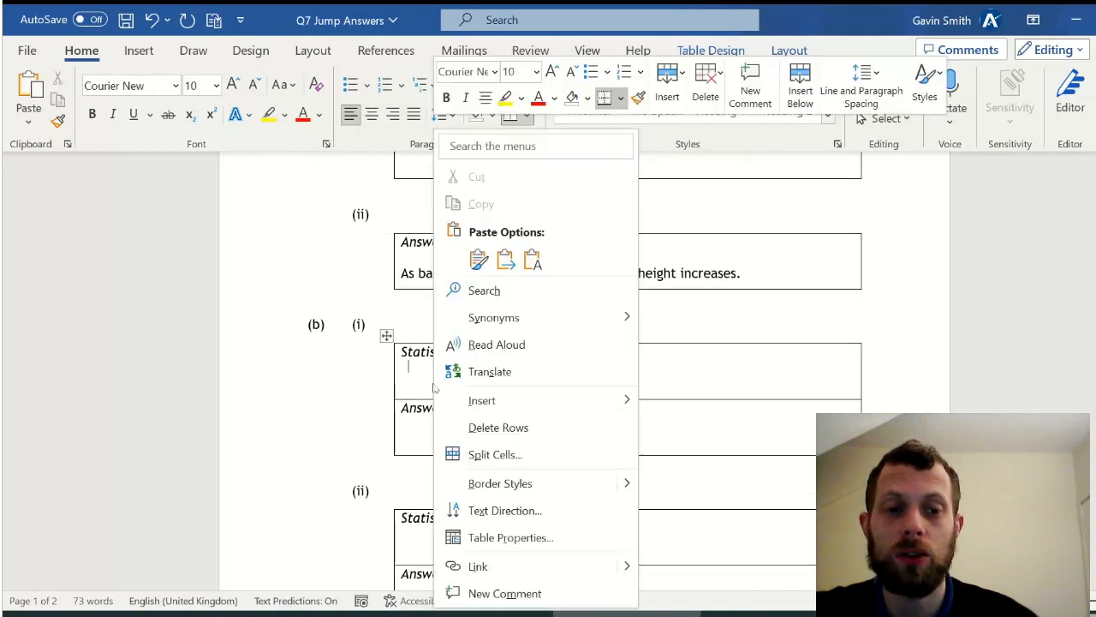
left_click(479, 259)
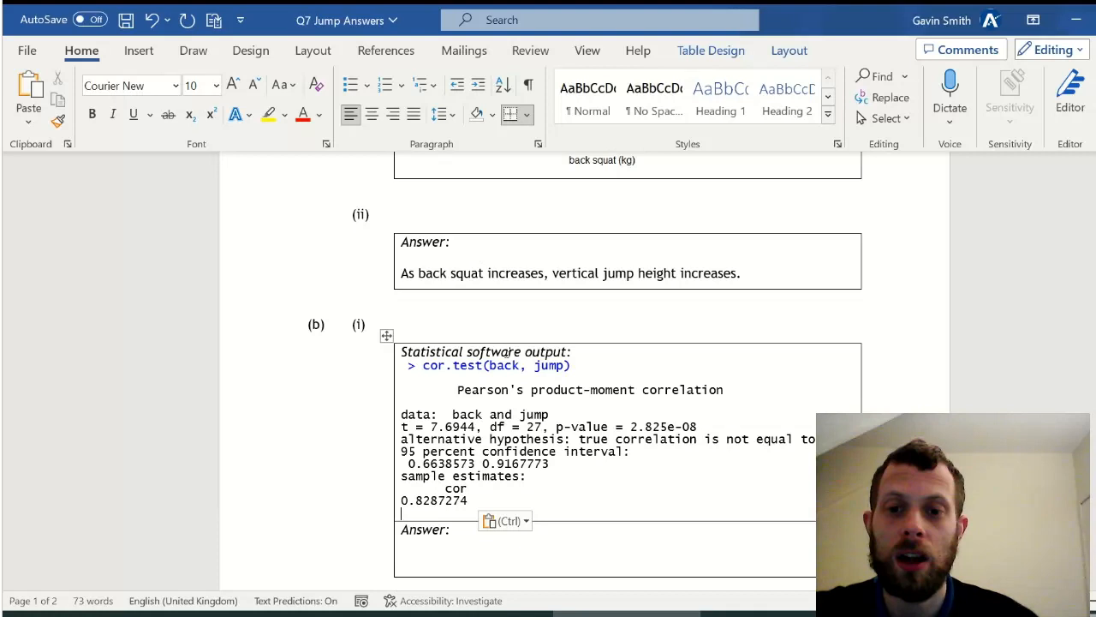
Step: Copy the correlation coefficient 0.8287274 from the pasted output into the answer box of part (b)(i)
scroll(507, 352, "down", 3)
double_click(454, 352)
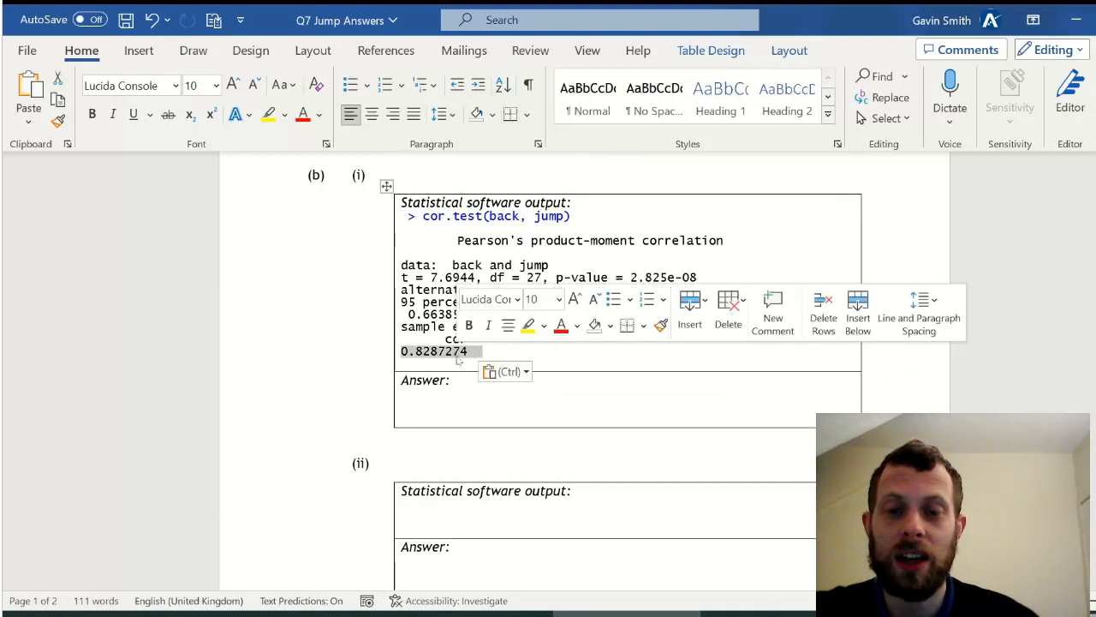
key("ctrl+c")
left_click(439, 410)
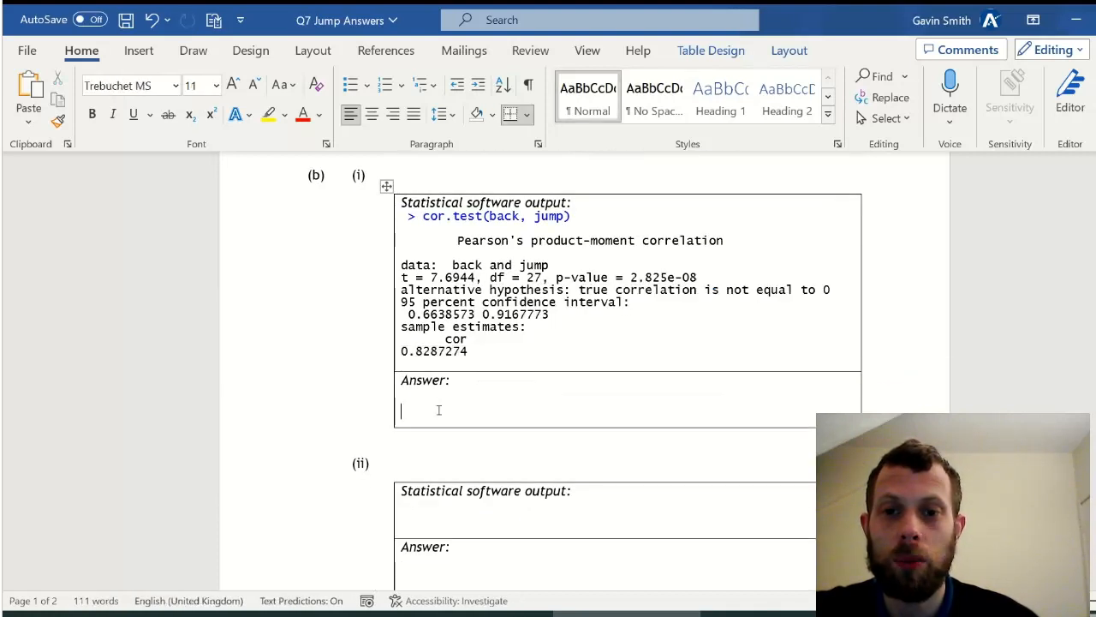
key("ctrl+v")
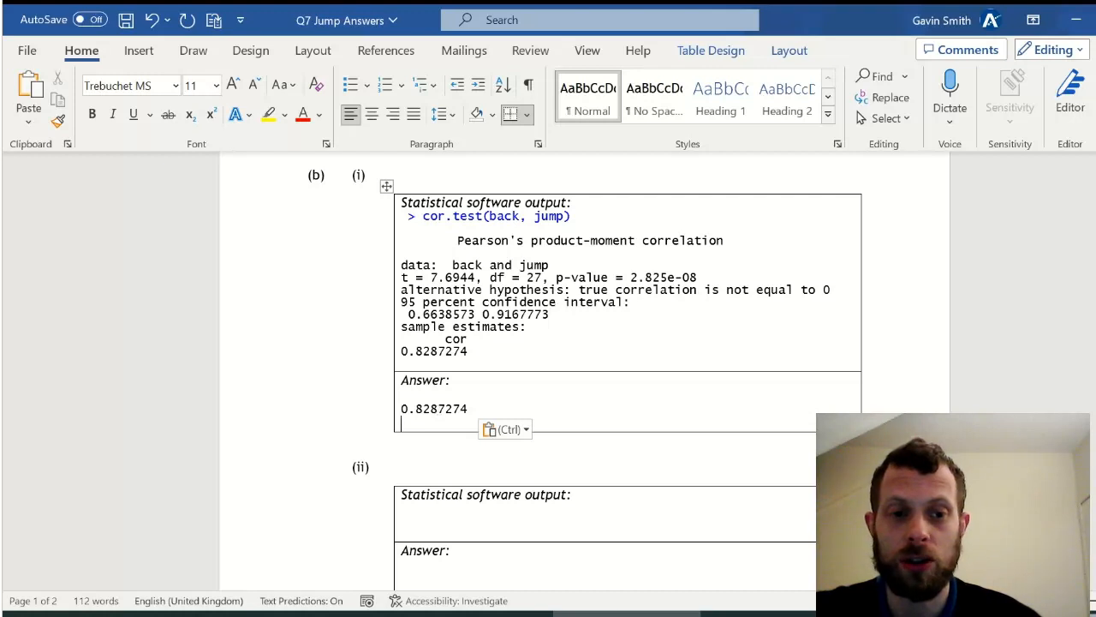
Step: Return to RStudio and compute the correlation alone with cor(back,jump)
key("alt+Tab")
left_click(259, 532)
type("cor(")
type("back,ju")
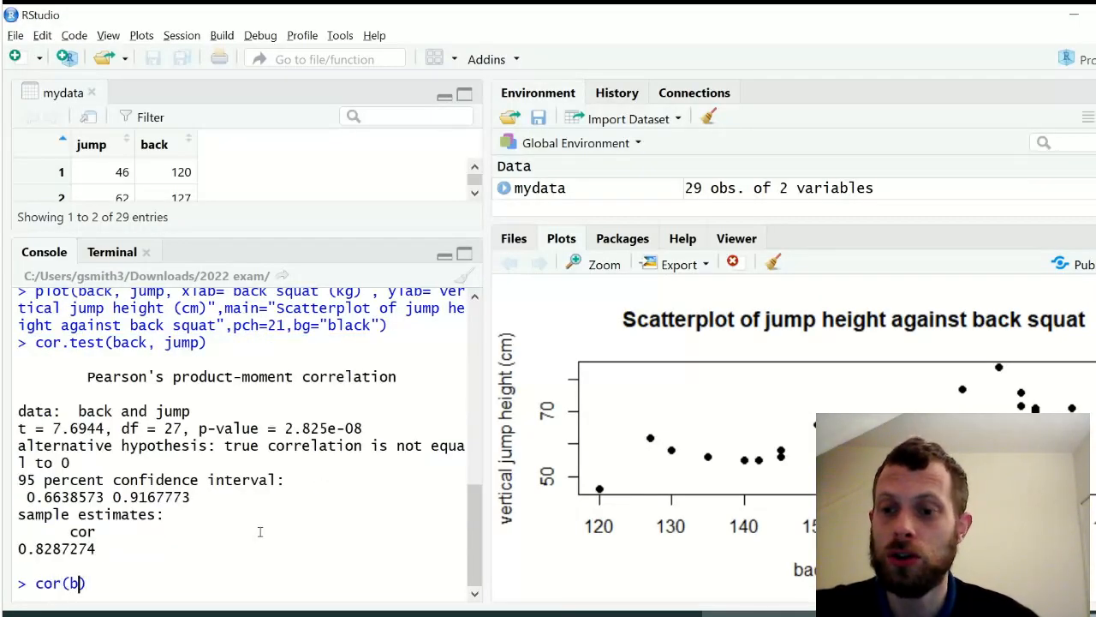
type("mp")
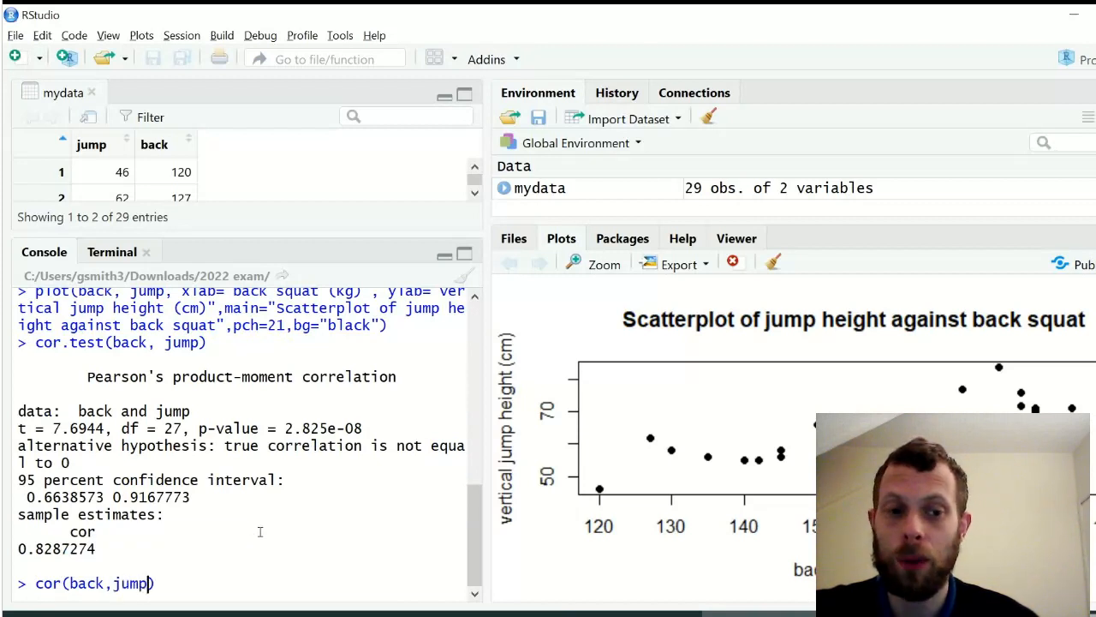
key("Return")
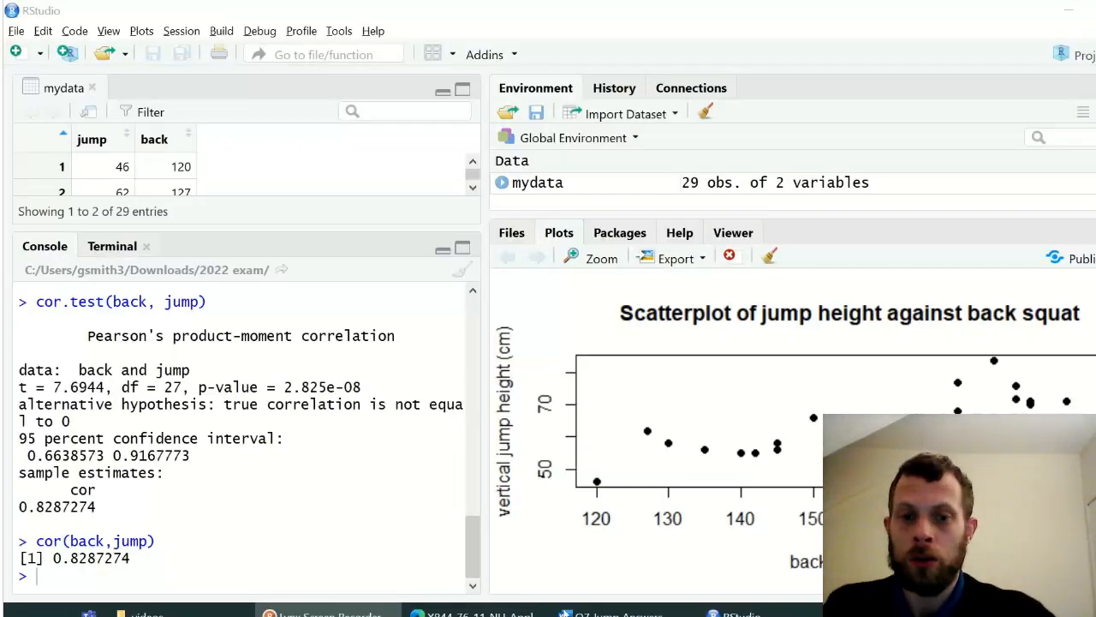
Step: Check the linear regression command in the data booklet and run lm(jump~back) in the RStudio console
left_click(470, 613)
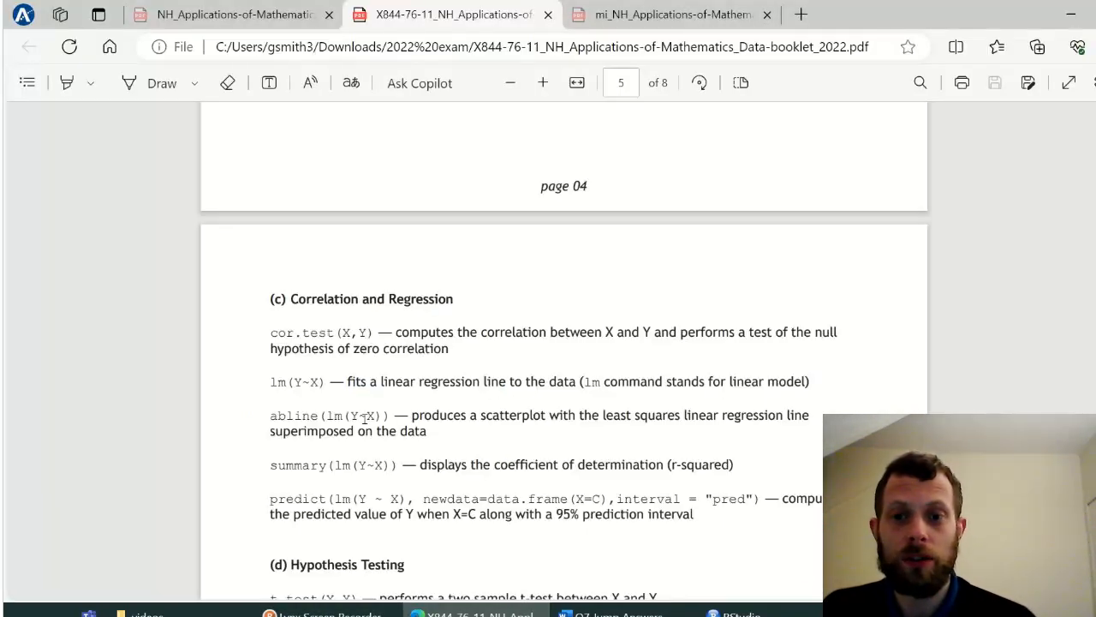
triple_click(272, 382)
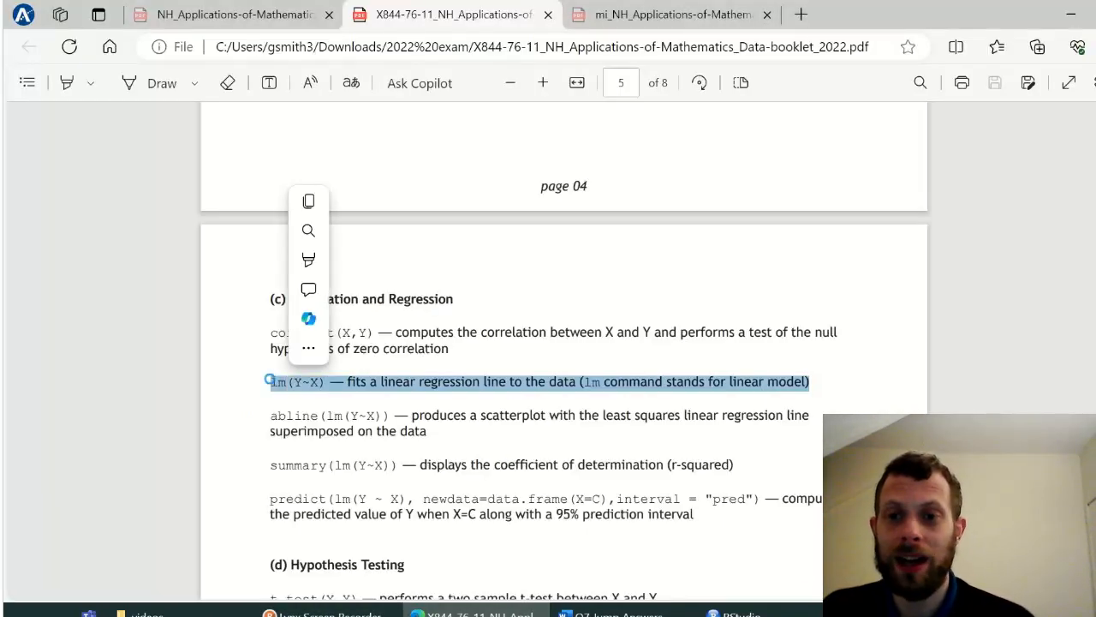
left_click(287, 401)
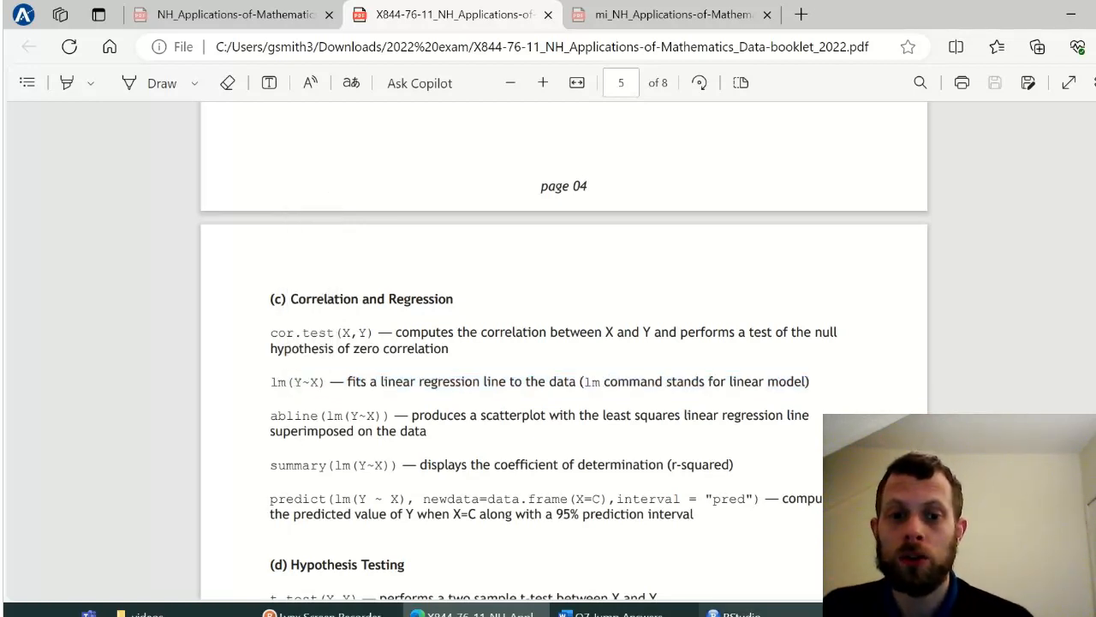
left_click(735, 614)
type("lm")
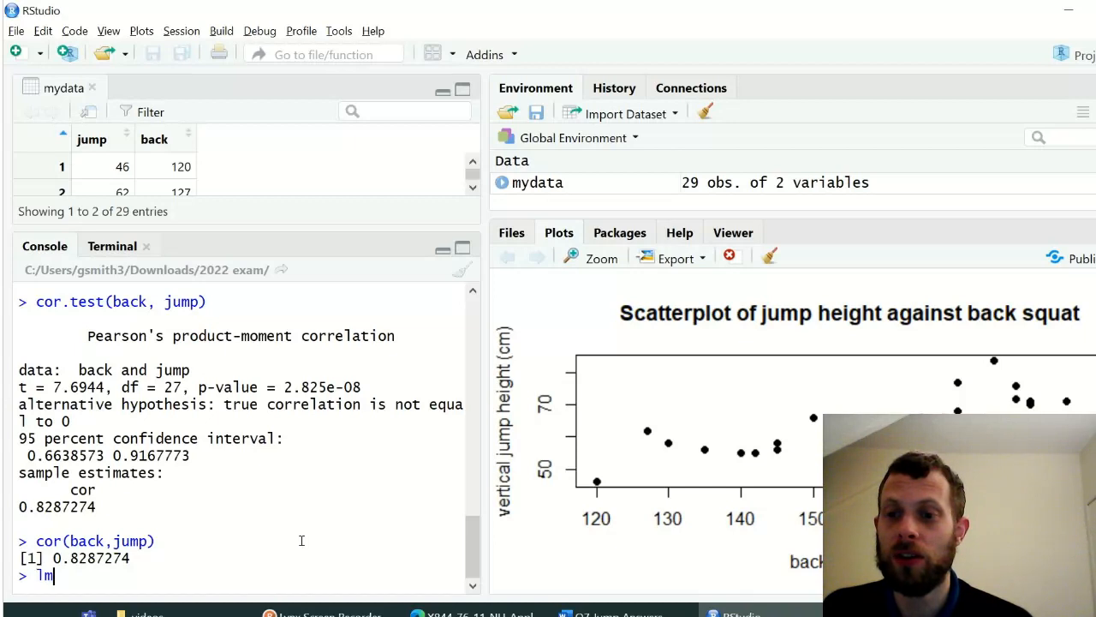
type("(jump~ba")
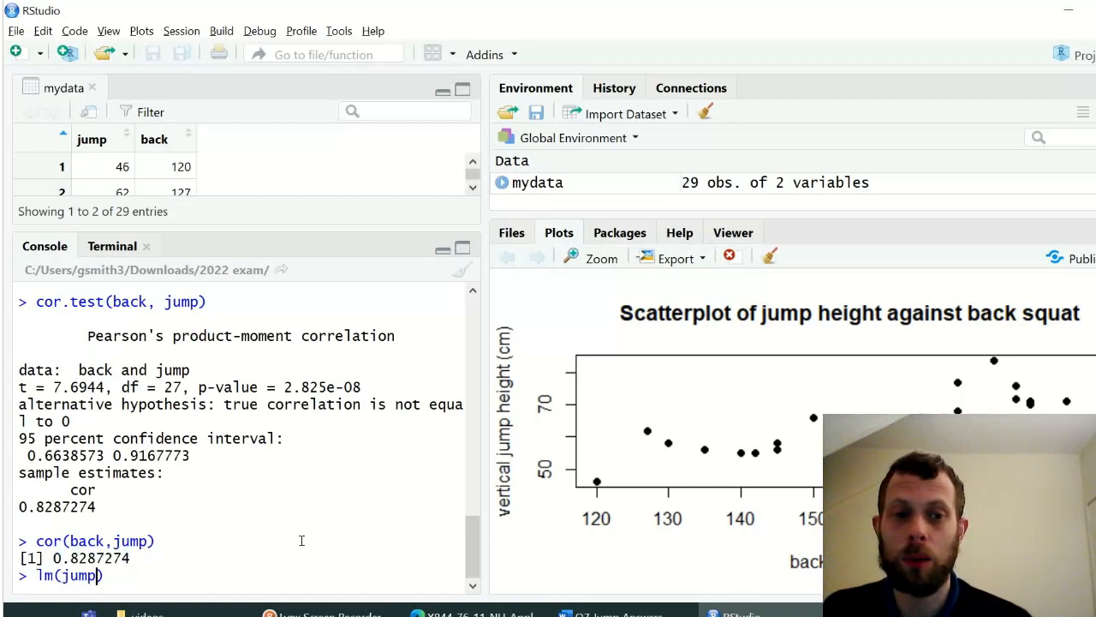
type("ck")
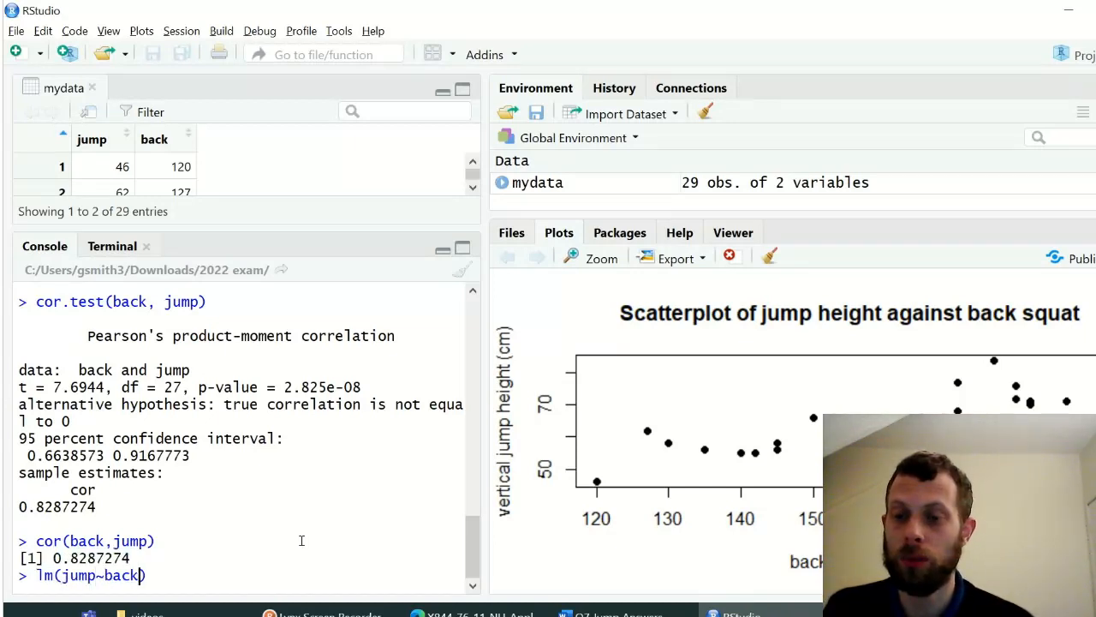
key("Return")
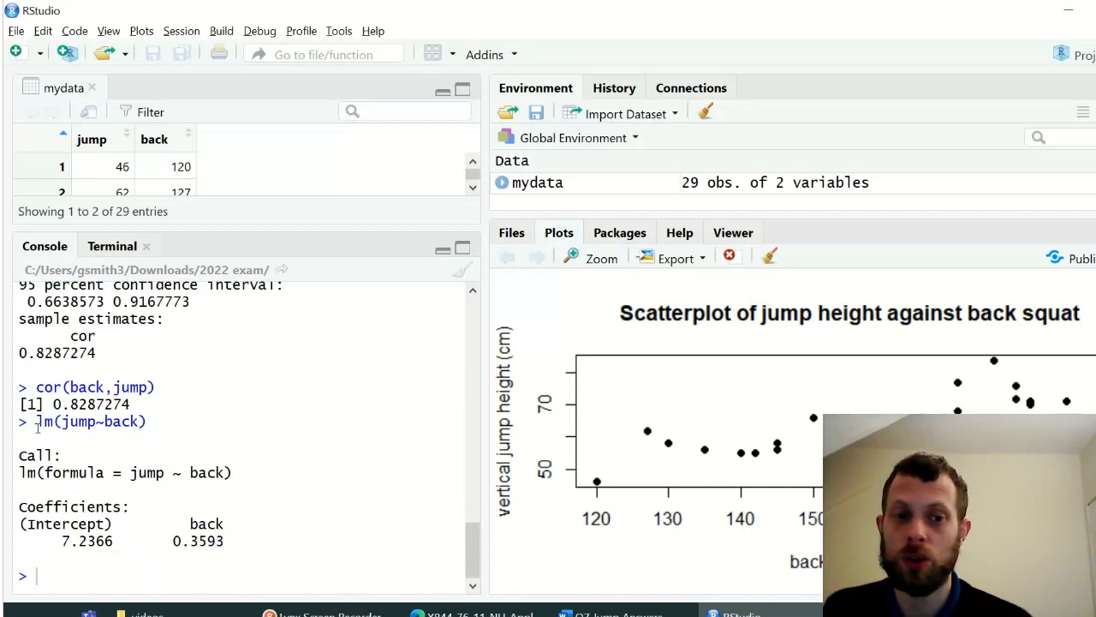
Step: Copy the lm(jump~back) command with its output into the statistical software output box of part (b)(ii) in Word, keeping source formatting
left_click_drag(21, 422, 242, 544)
right_click(230, 525)
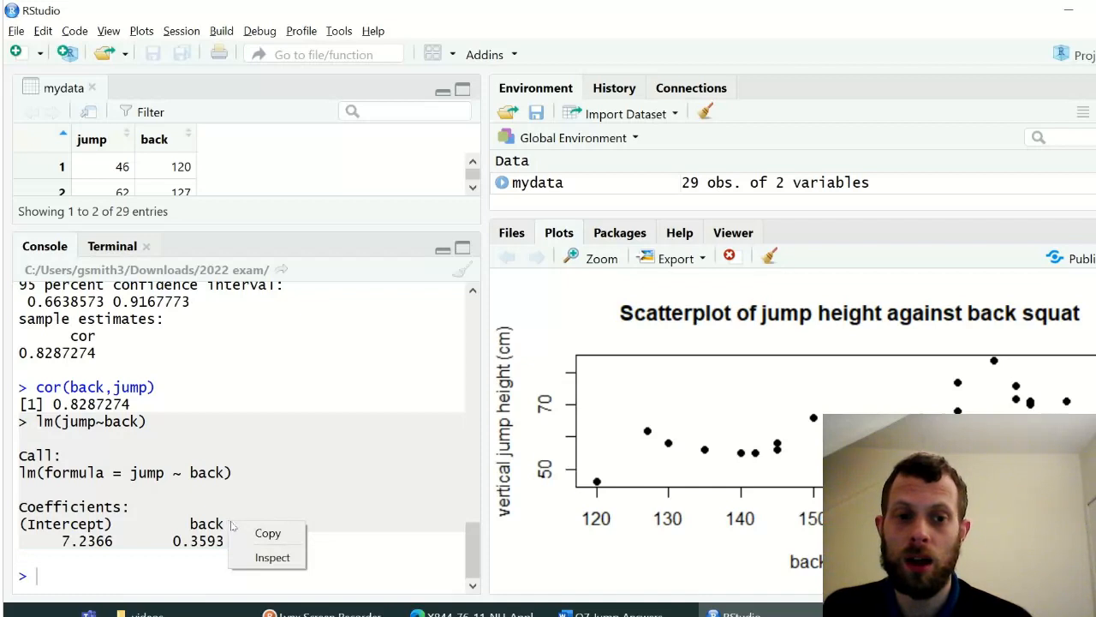
left_click(265, 533)
left_click(618, 614)
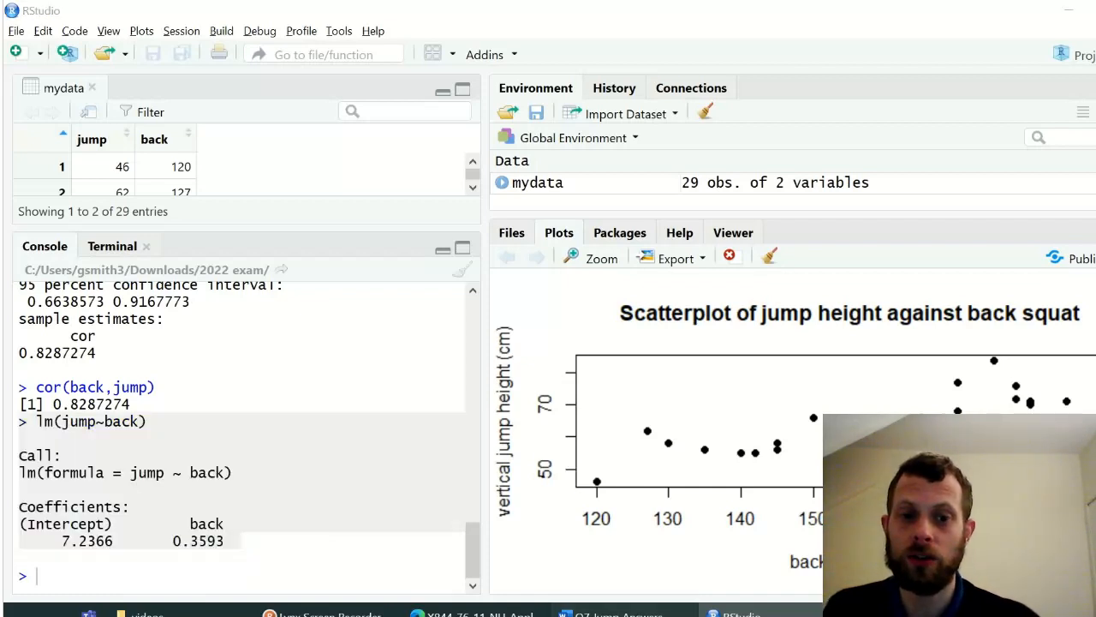
right_click(417, 344)
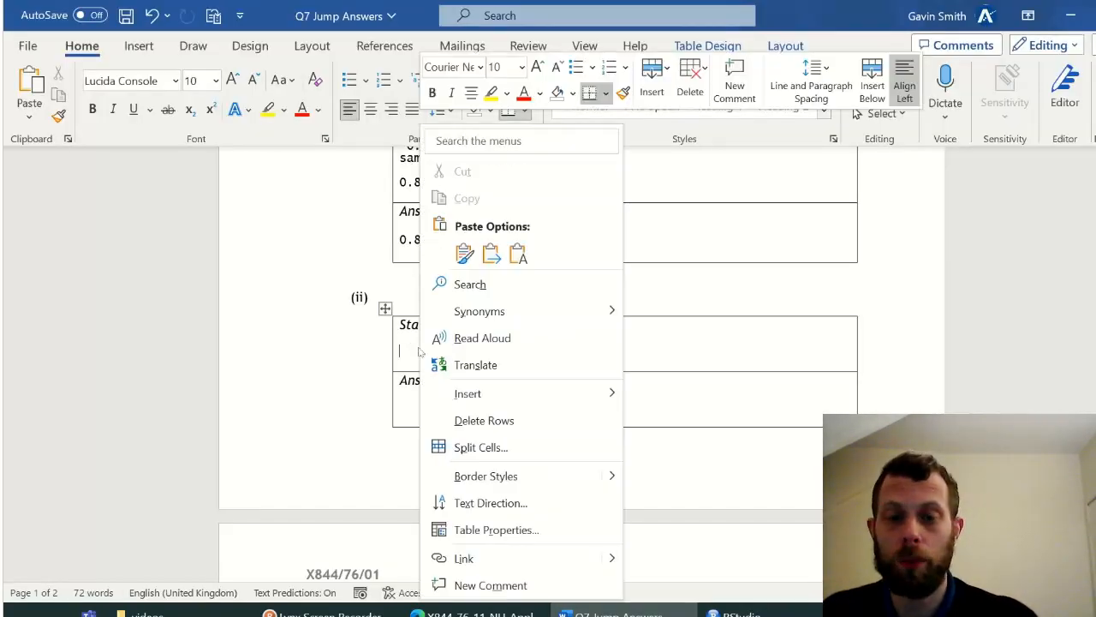
left_click(462, 253)
Step: Enter "Jump height = 7.2366 + 0.3593 x Back squat" as the answer to part (b)(ii)
scroll(463, 254, "down", 8)
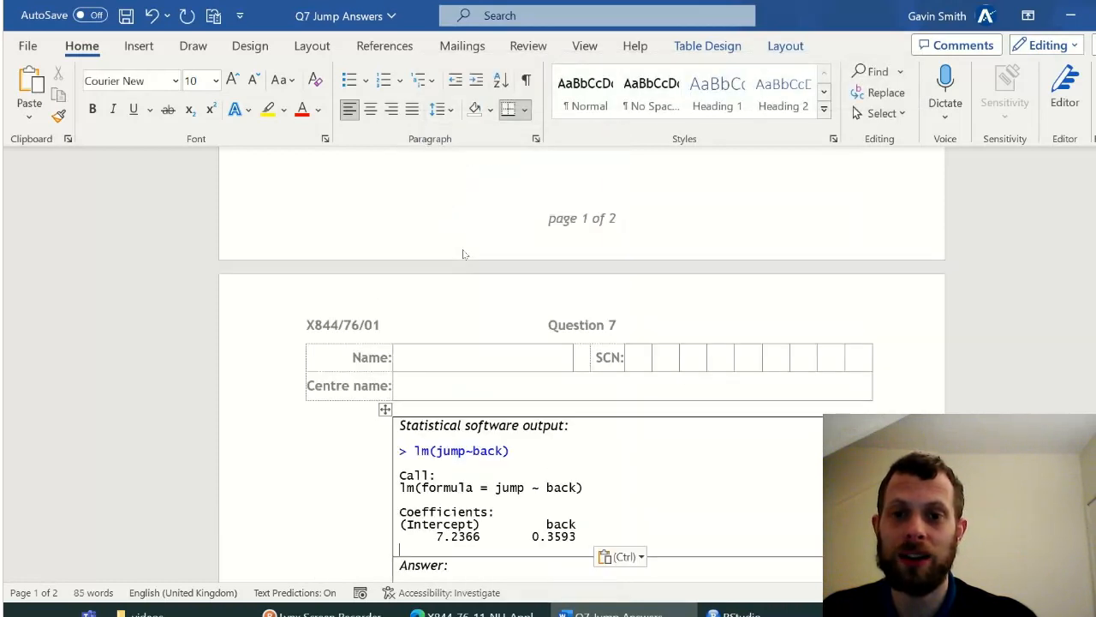
left_click(425, 373)
key("Return")
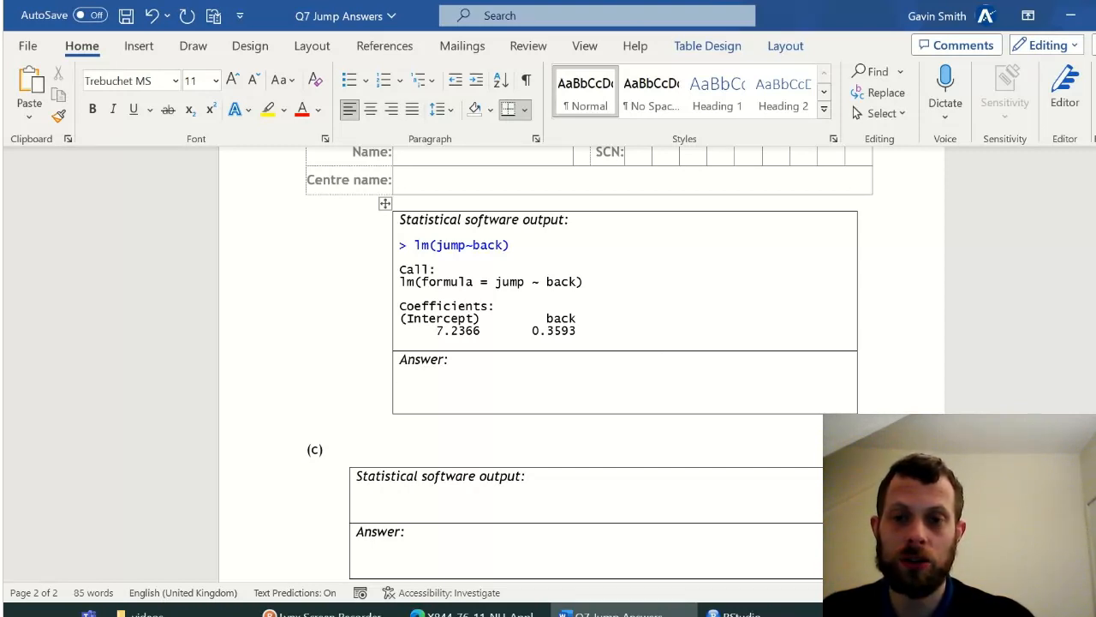
type("Jum")
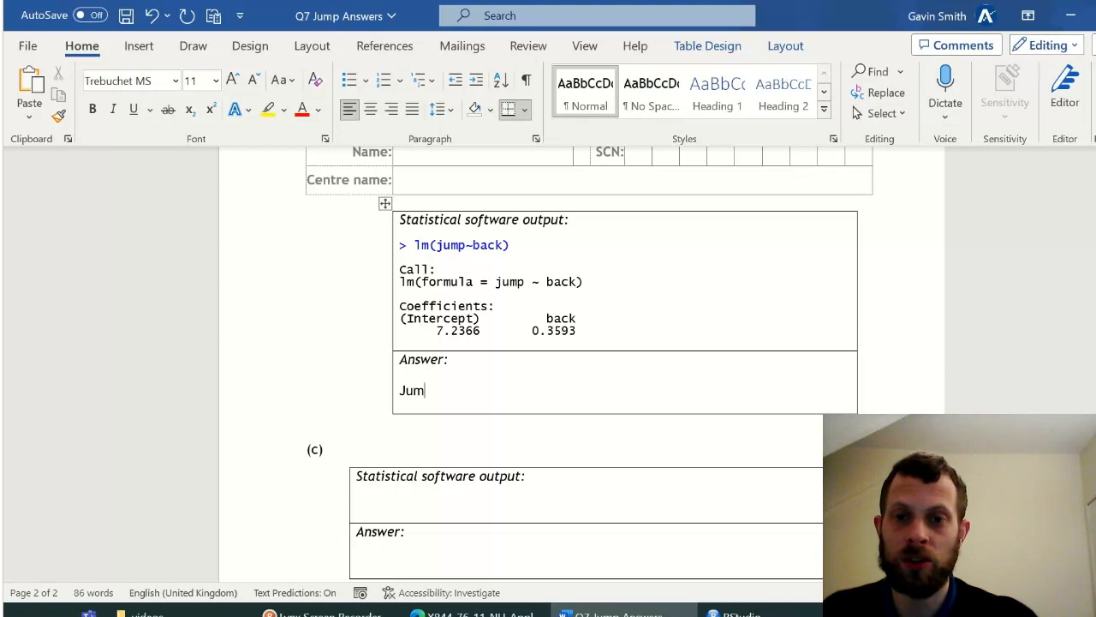
type("p heigh =")
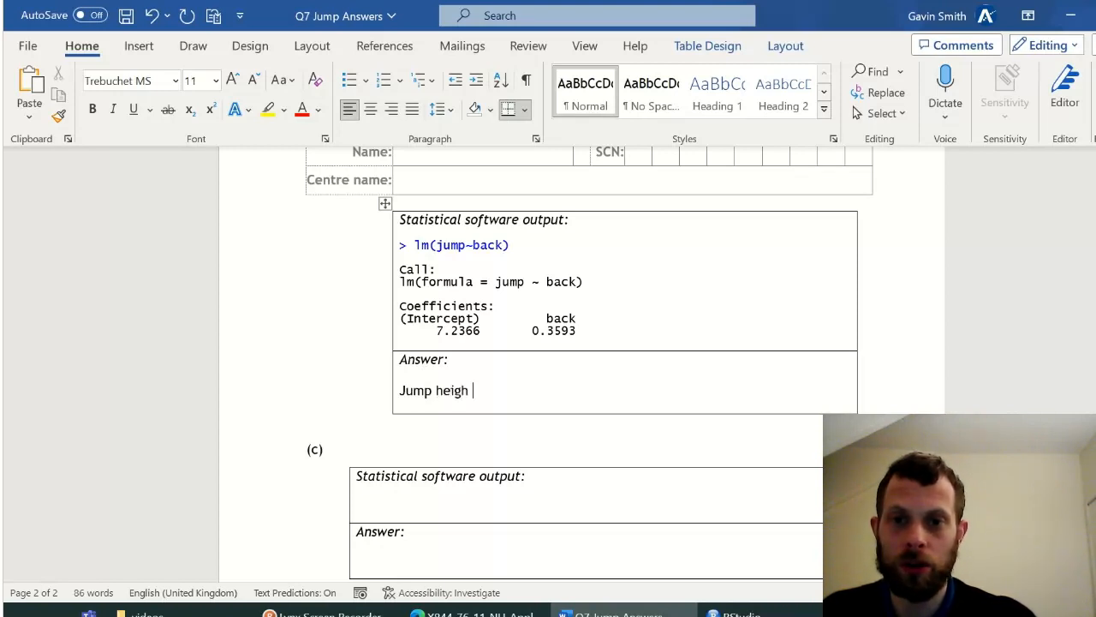
key("BackSpace")
key("BackSpace")
type("t = 7.2366 + 0.35")
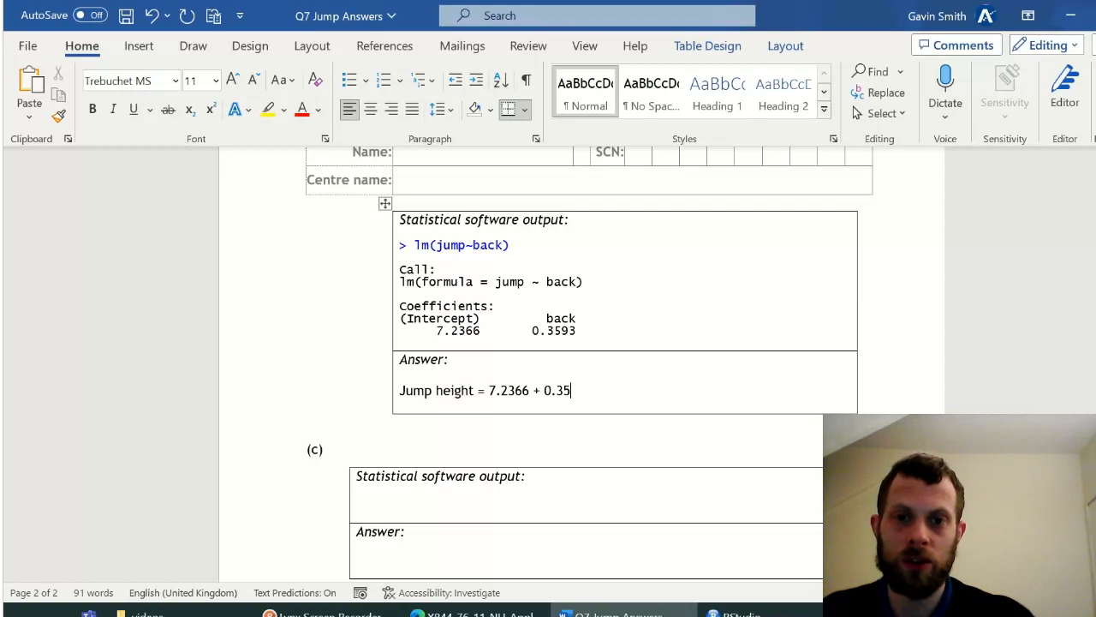
type("93 x Back")
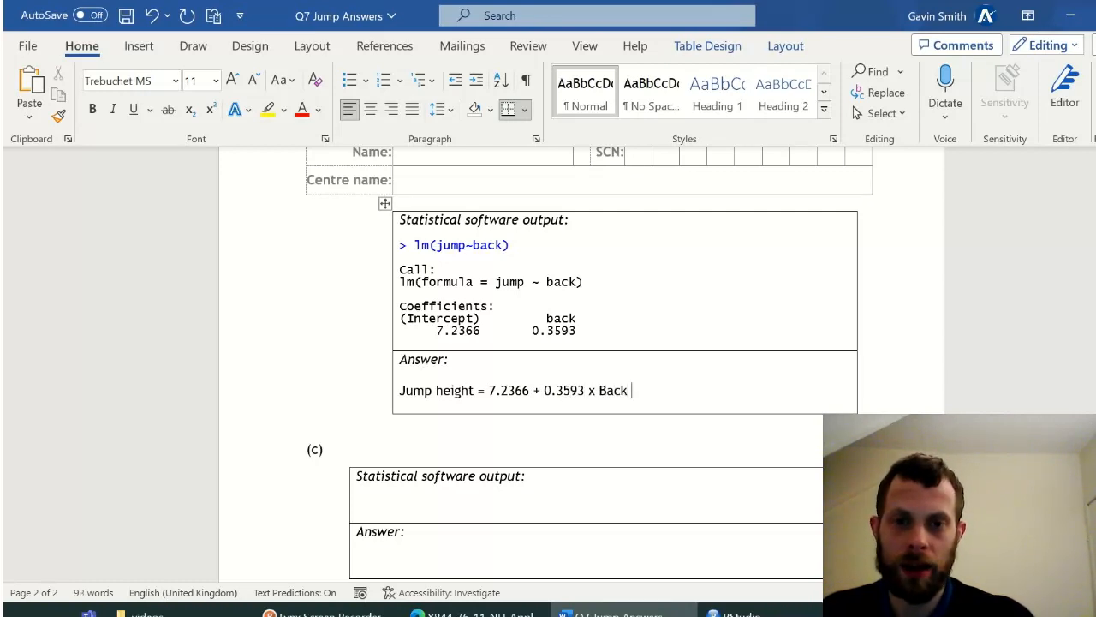
type(" squat")
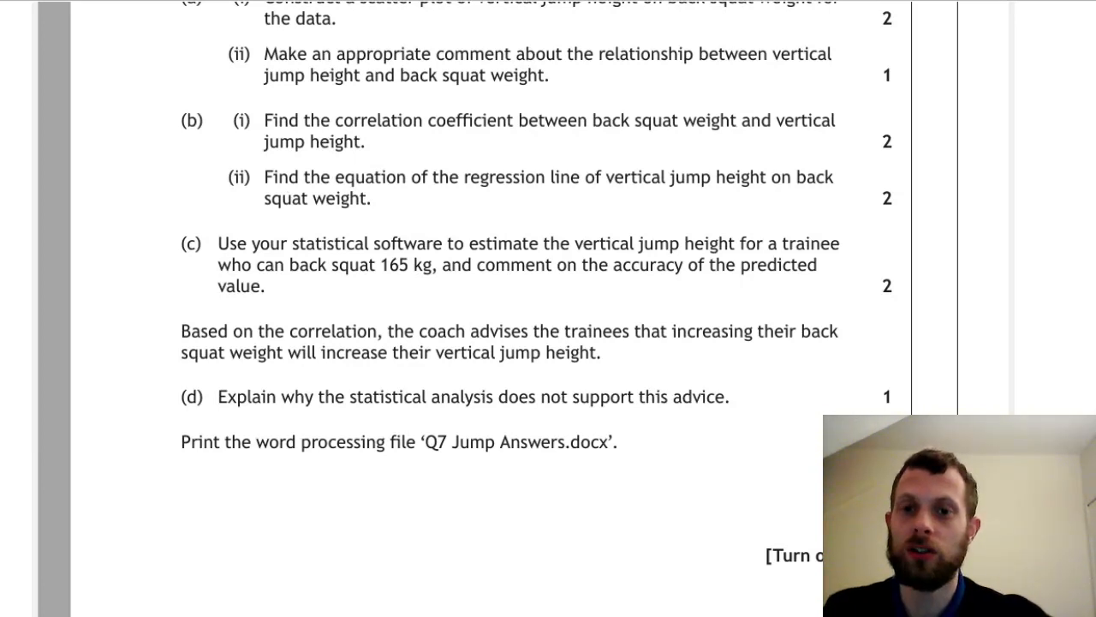
Step: Copy the command predict(lm(Y ~ X), newdata=data.frame(X=C),interval = "pred") from the Correlation and Regression section of the data booklet
key("alt+Tab")
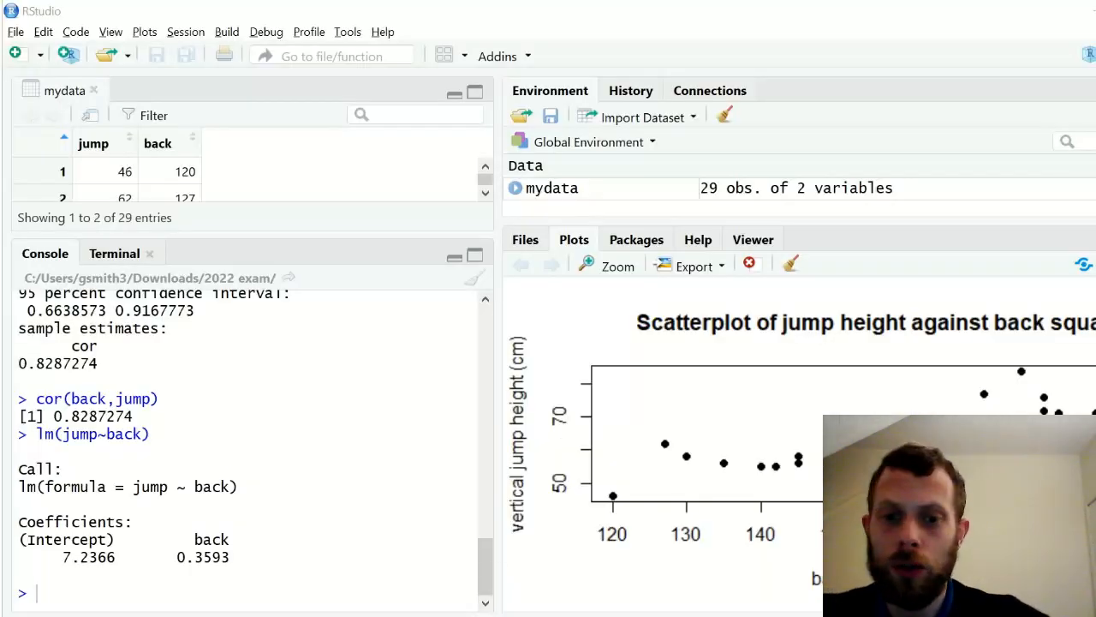
key("alt+Tab")
scroll(497, 414, "down", 3)
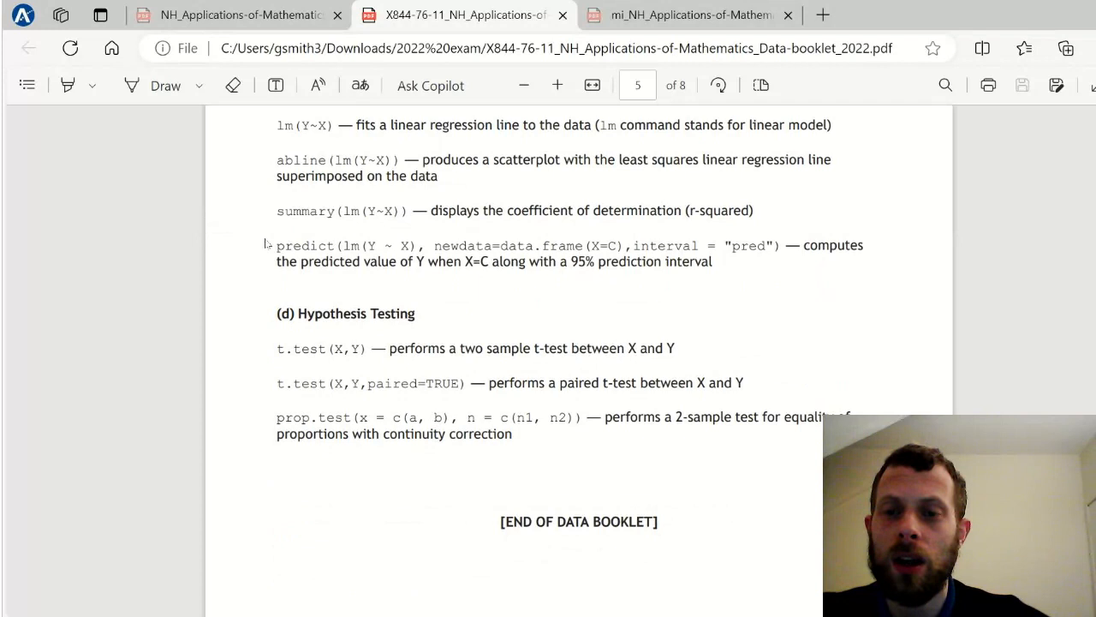
left_click_drag(277, 246, 790, 247)
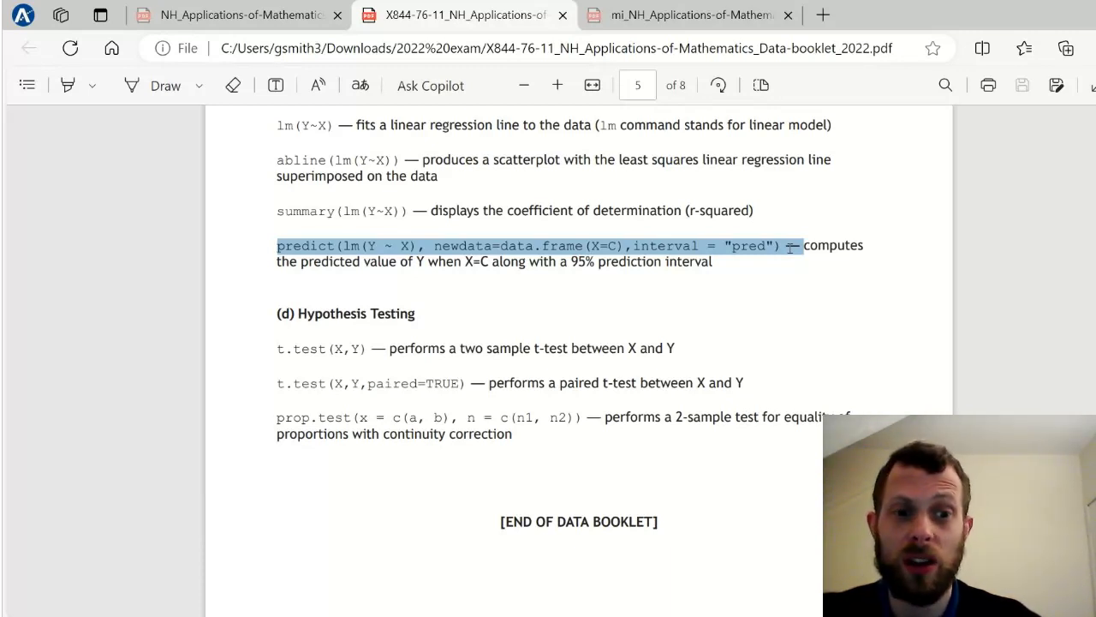
left_click_drag(790, 247, 776, 250)
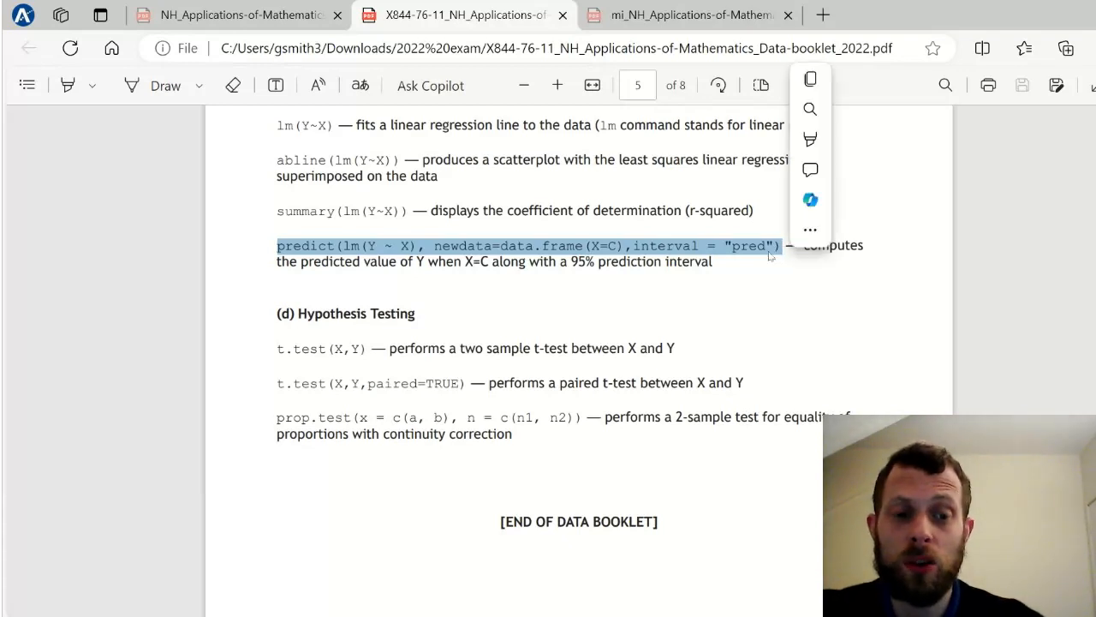
right_click(698, 247)
left_click(743, 321)
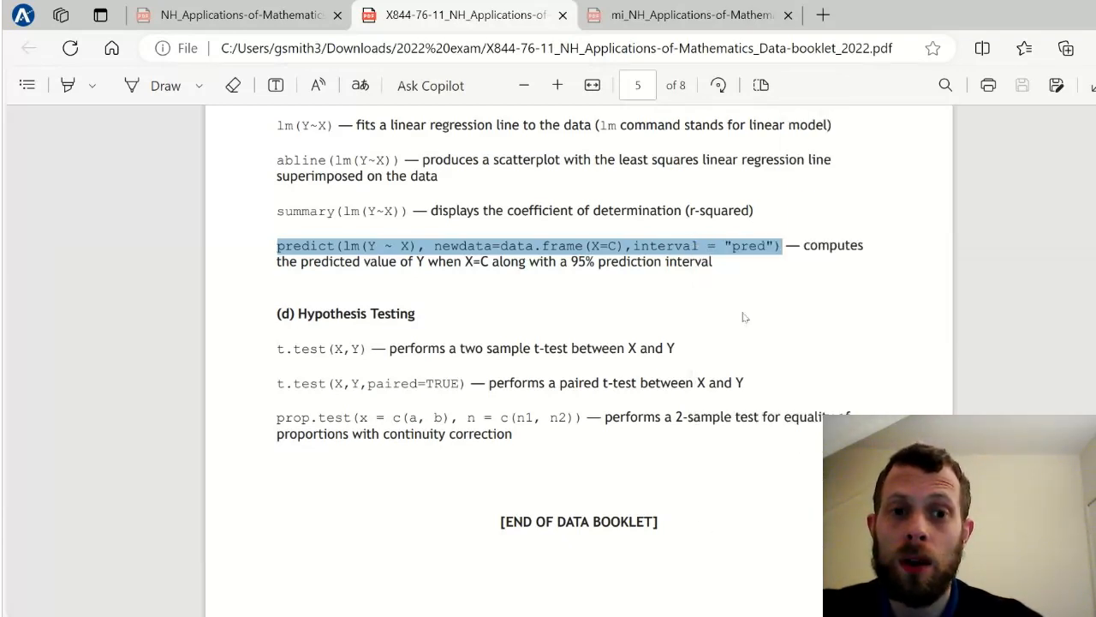
Step: Paste the copied predict command into the RStudio console and change its model to lm(jump ~ back)
key("alt+Tab")
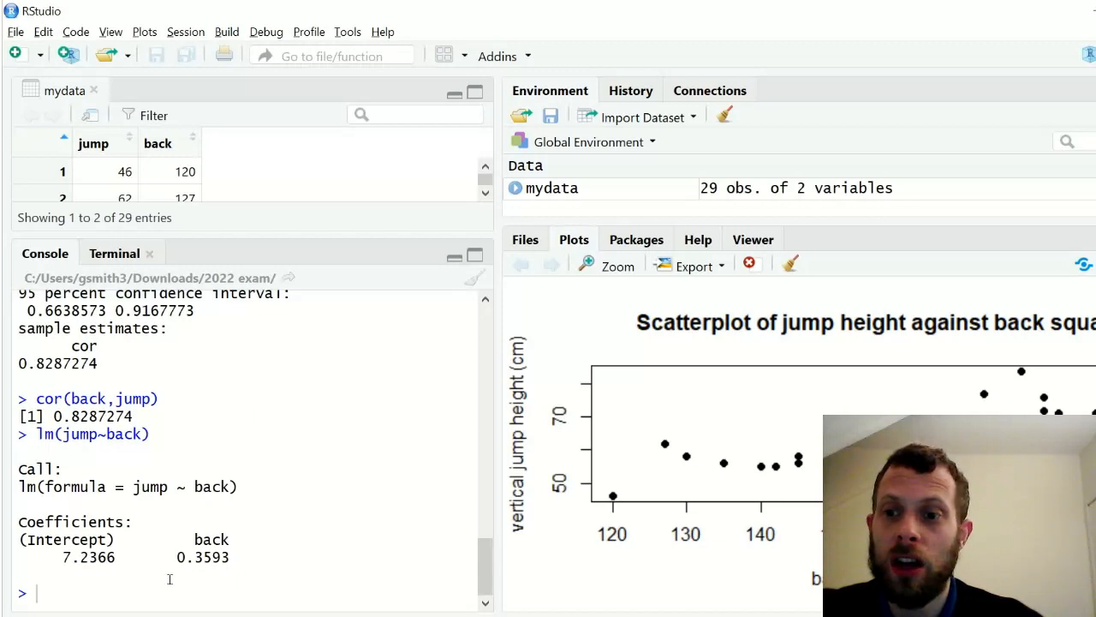
right_click(111, 590)
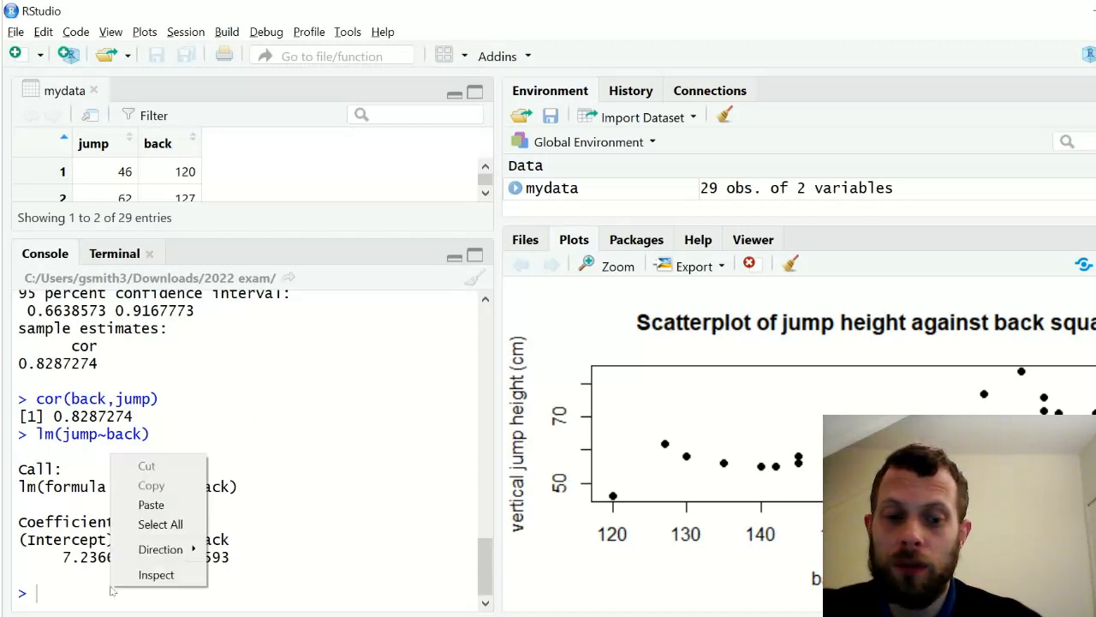
left_click(153, 504)
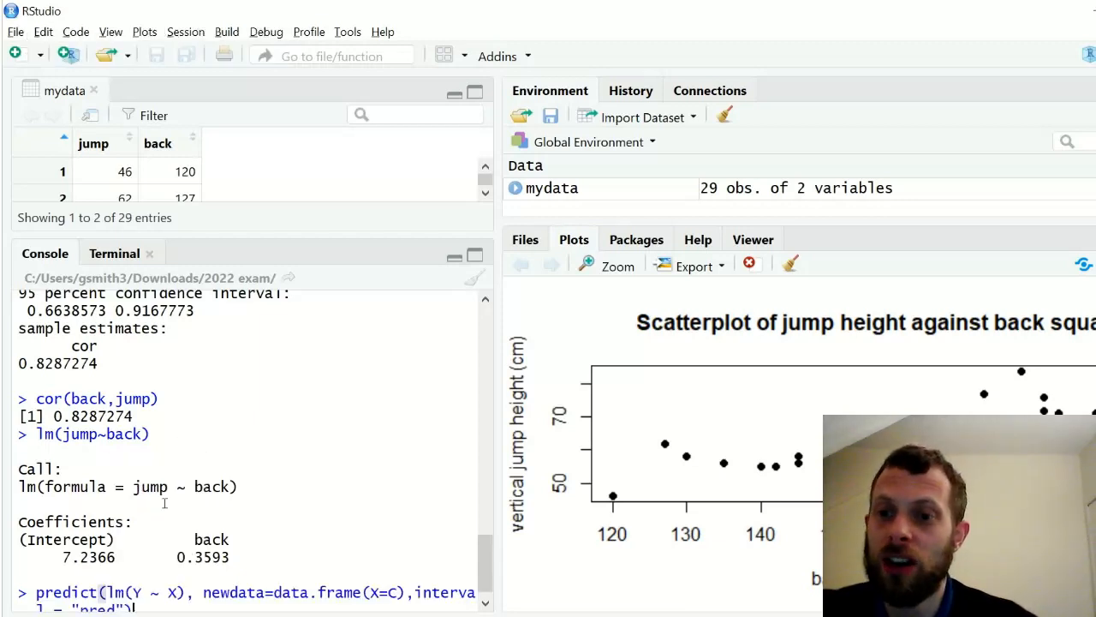
left_click(148, 573)
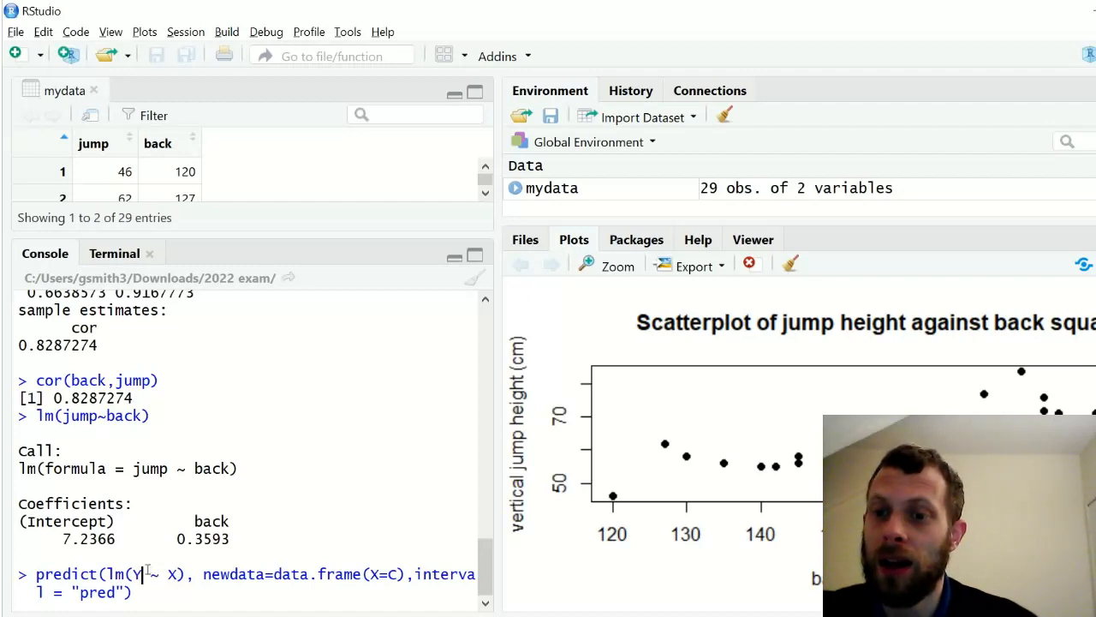
key("BackSpace")
type("jump")
key("Right")
key("Right")
key("Right")
key("Delete")
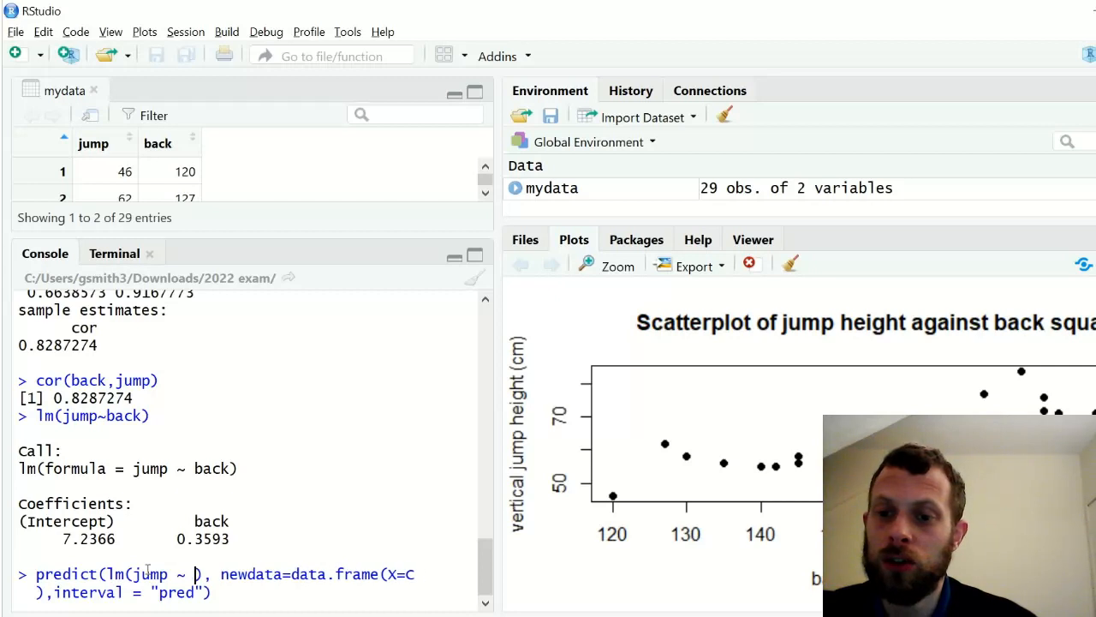
type("back")
Step: Set the new data in the predict command to data.frame(back=165) and run it
key("Right")
key("Right")
key("Right")
key("Right")
key("Right")
key("Right")
key("Right")
key("Right")
key("Right")
key("Right")
key("Right")
key("Right")
key("Right")
key("Right")
key("Right")
key("Right")
key("Right")
key("Right")
key("Right")
key("Right")
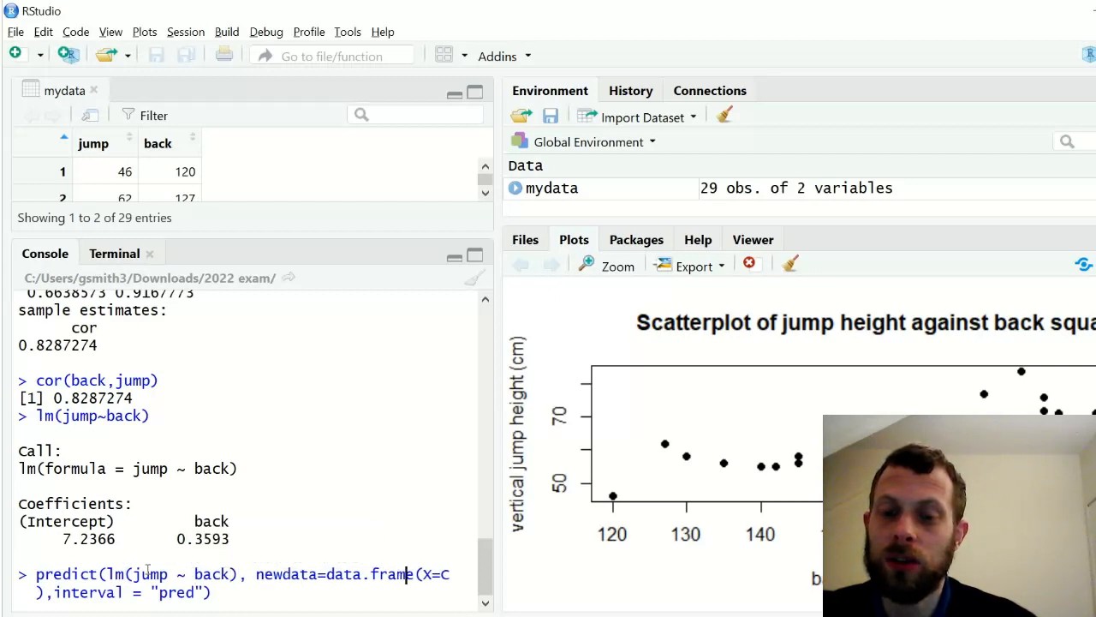
key("Delete")
type("back")
key("Right")
key("Right")
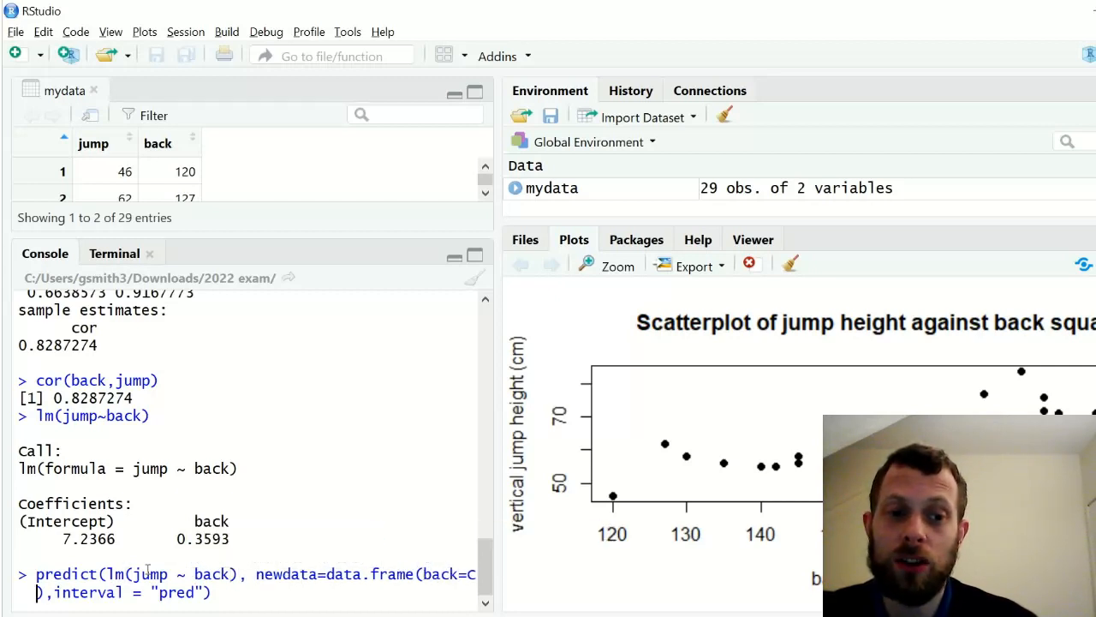
key("BackSpace")
type("165")
key("Return")
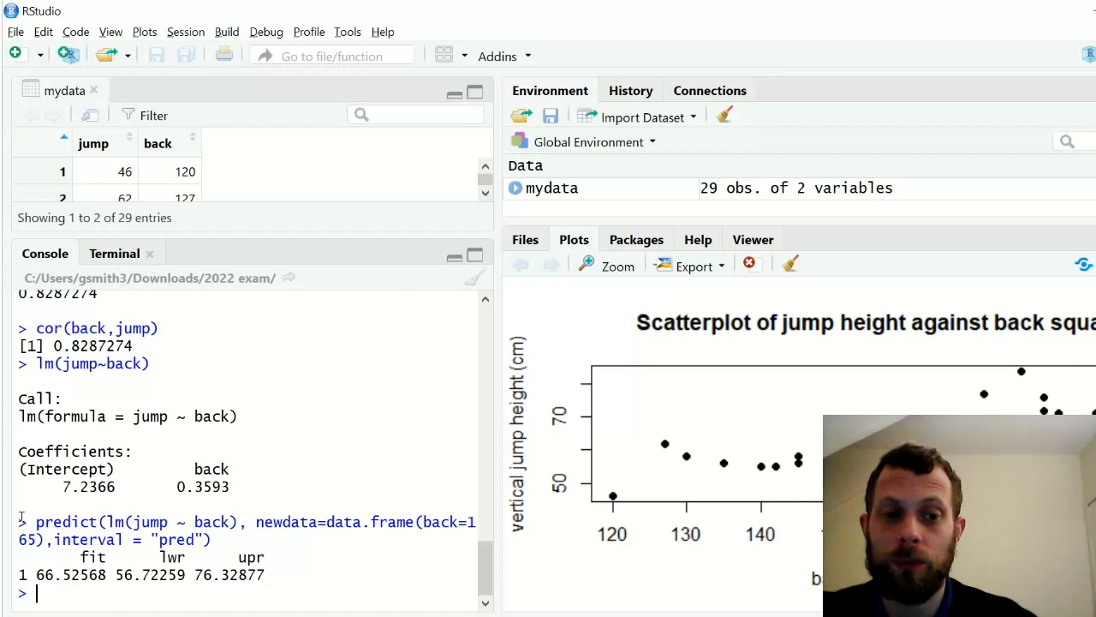
Step: Copy the predict command with its output into the statistical software output box of part (c) in Word, keeping source formatting
left_click_drag(19, 516, 265, 574)
right_click(274, 572)
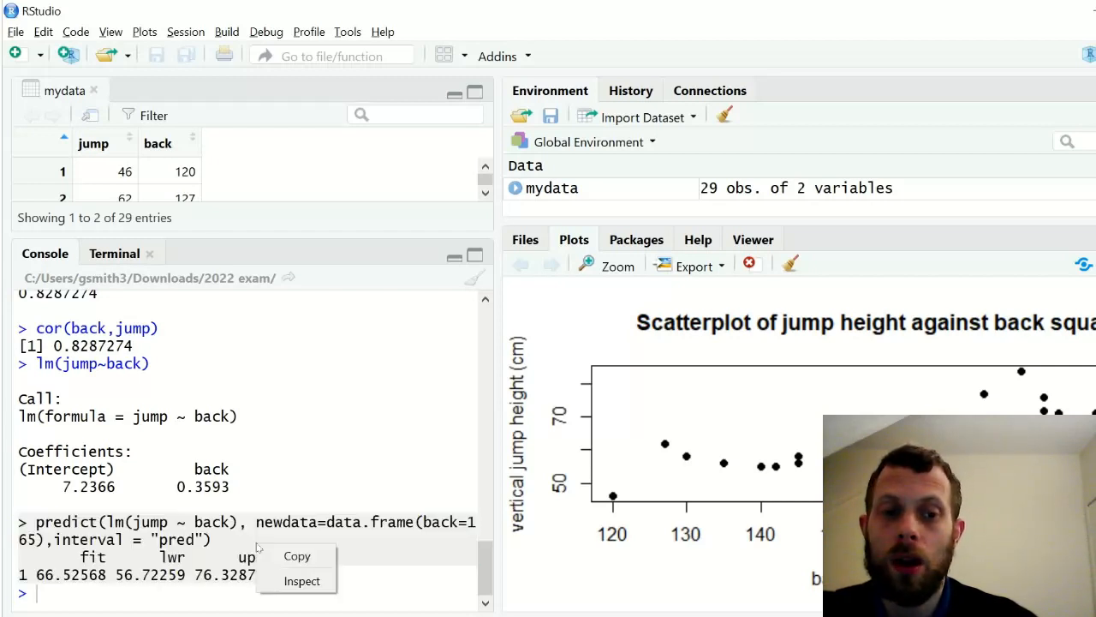
left_click(296, 555)
key("alt+Tab")
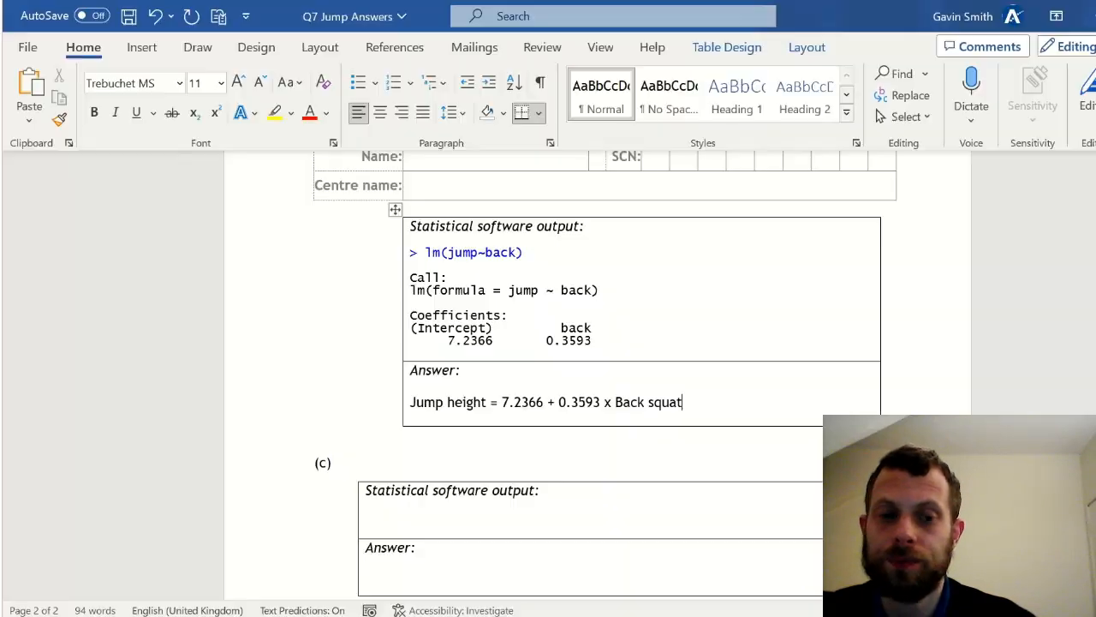
left_click(537, 504)
scroll(537, 505, "down", 1)
scroll(537, 505, "down", 1)
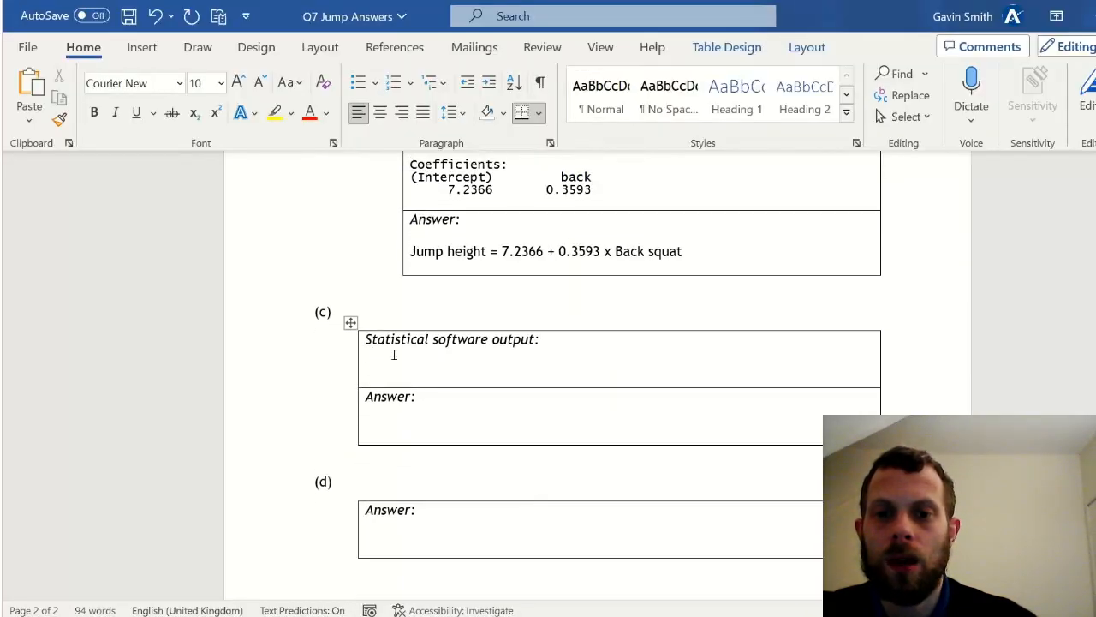
right_click(381, 355)
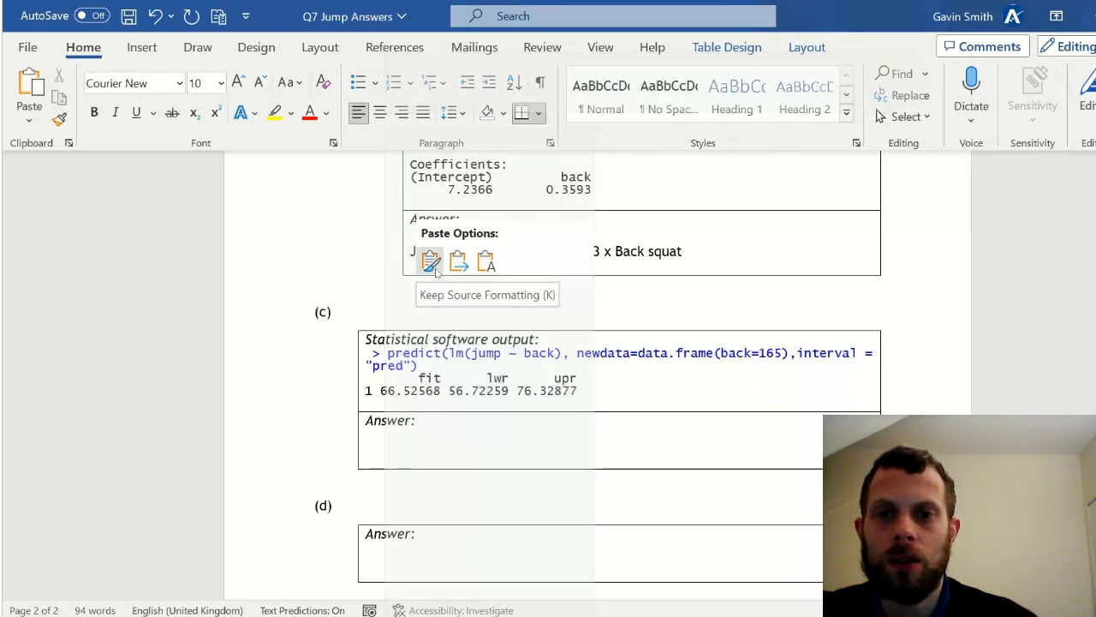
left_click(430, 260)
Step: Answer part (c) with "66.5 kg" and "This is likely a good prediction as 165 kg was within the range of data used for the model."
left_click(428, 443)
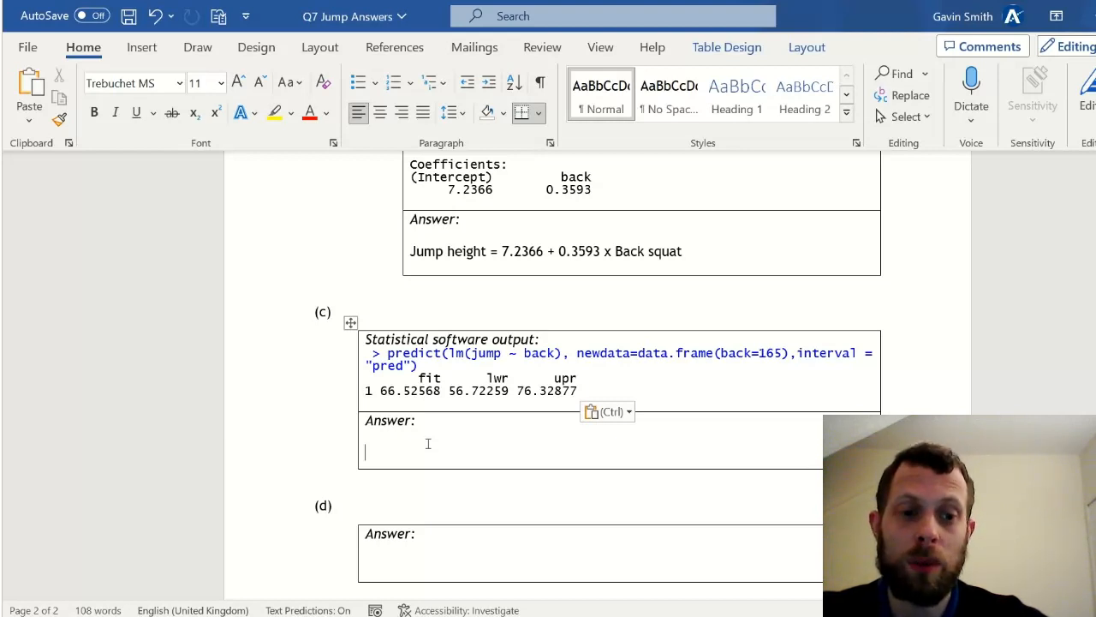
type("66.5 kg")
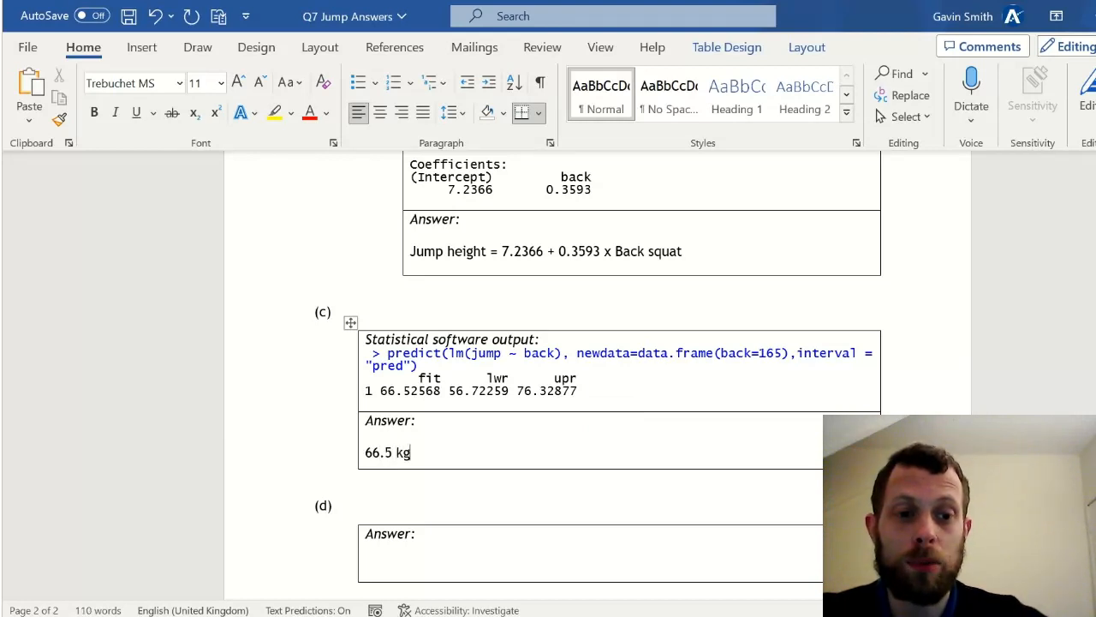
key("Return")
type("This is likely")
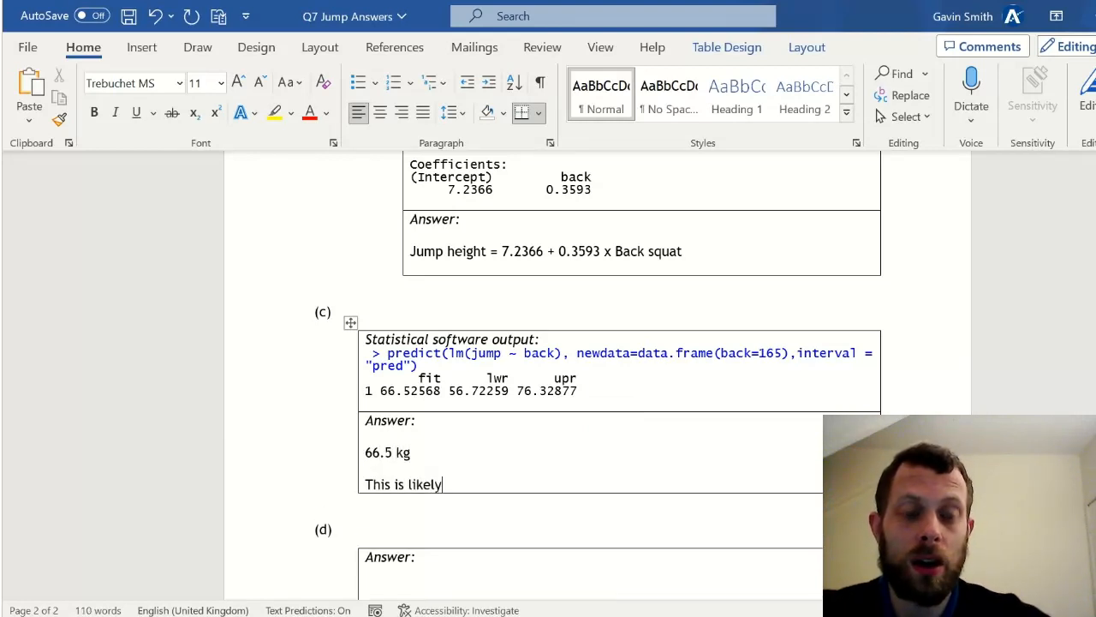
type(" a good predici")
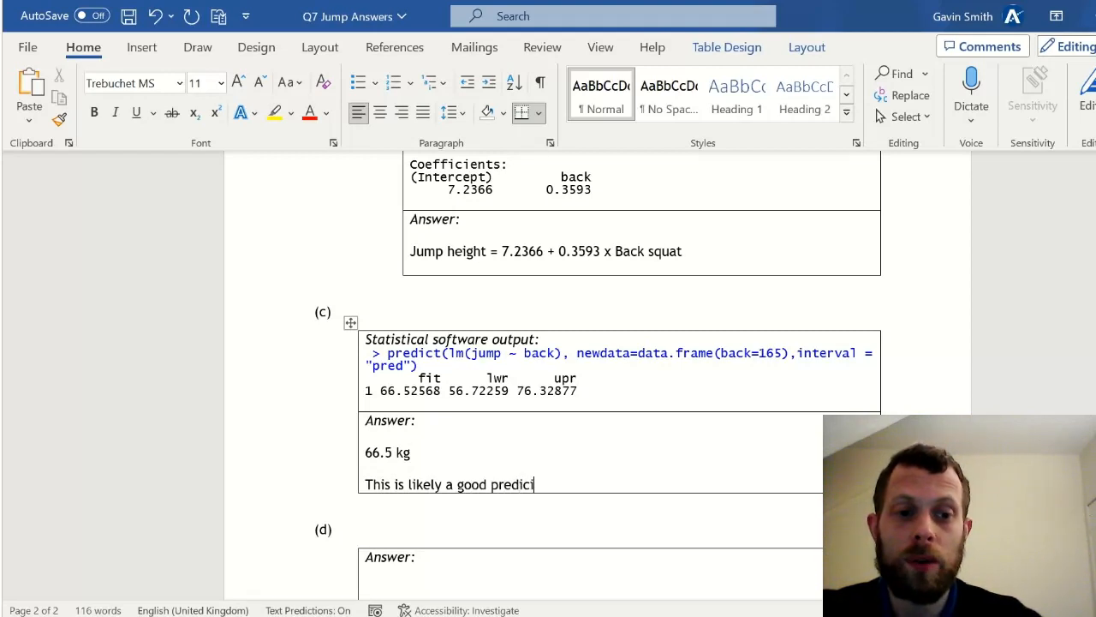
key("BackSpace")
type("tion as")
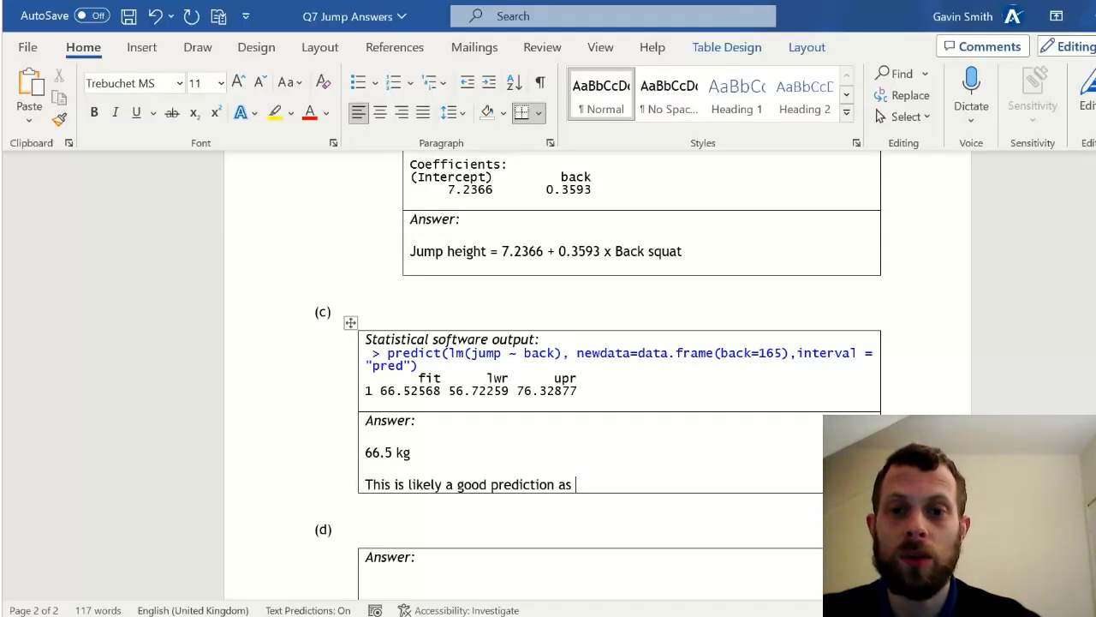
type("165 kg was within the range of da")
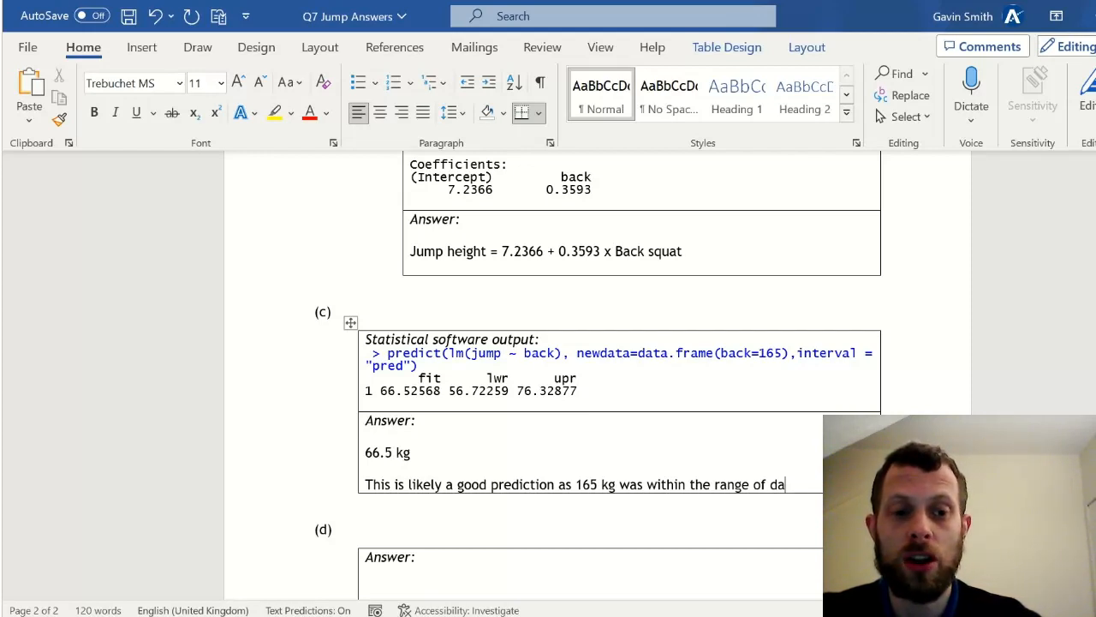
type("ta use")
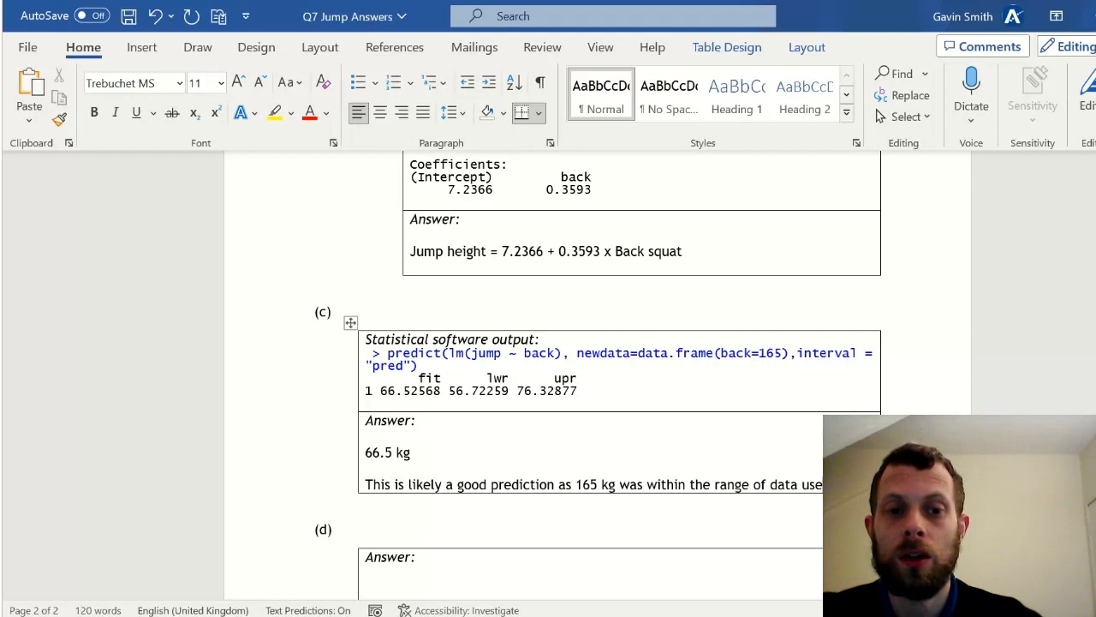
type("d for th")
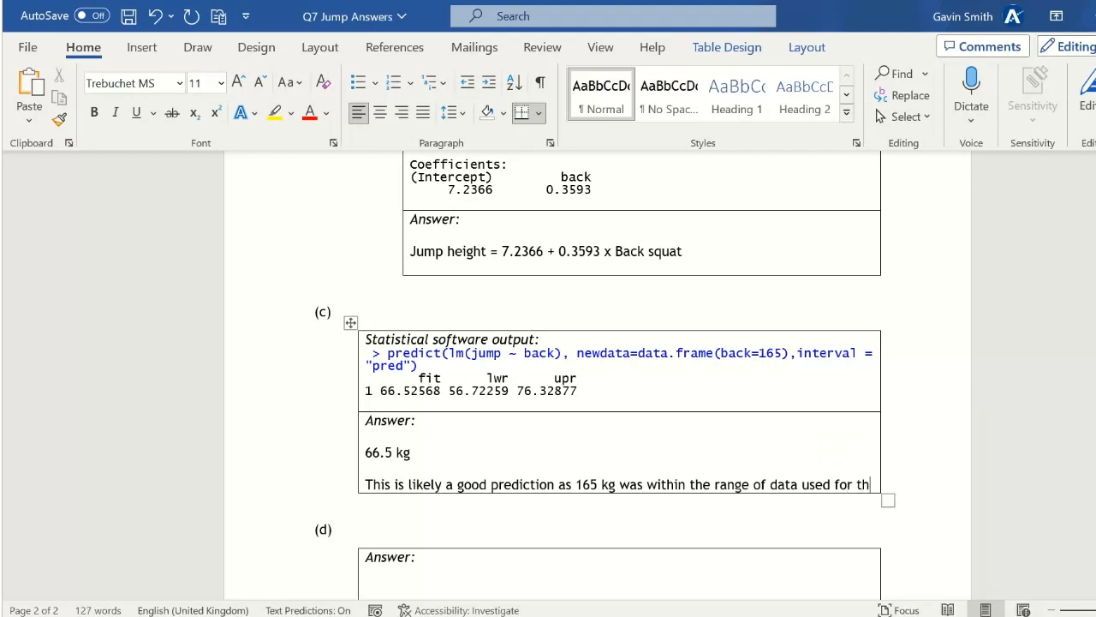
type("e model.")
key("Return")
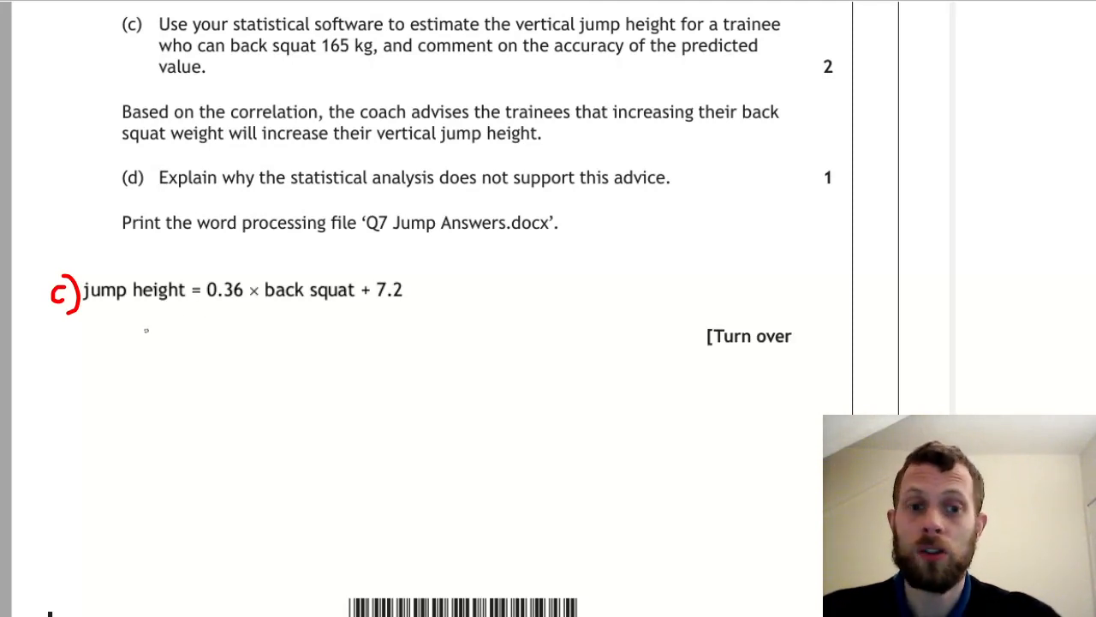
mouse_move(91, 310)
left_mouse_down()
mouse_move(313, 291)
mouse_move(379, 305)
left_mouse_up()
key("ctrl+z")
left_click_drag(97, 310, 386, 307)
key("ctrl+z")
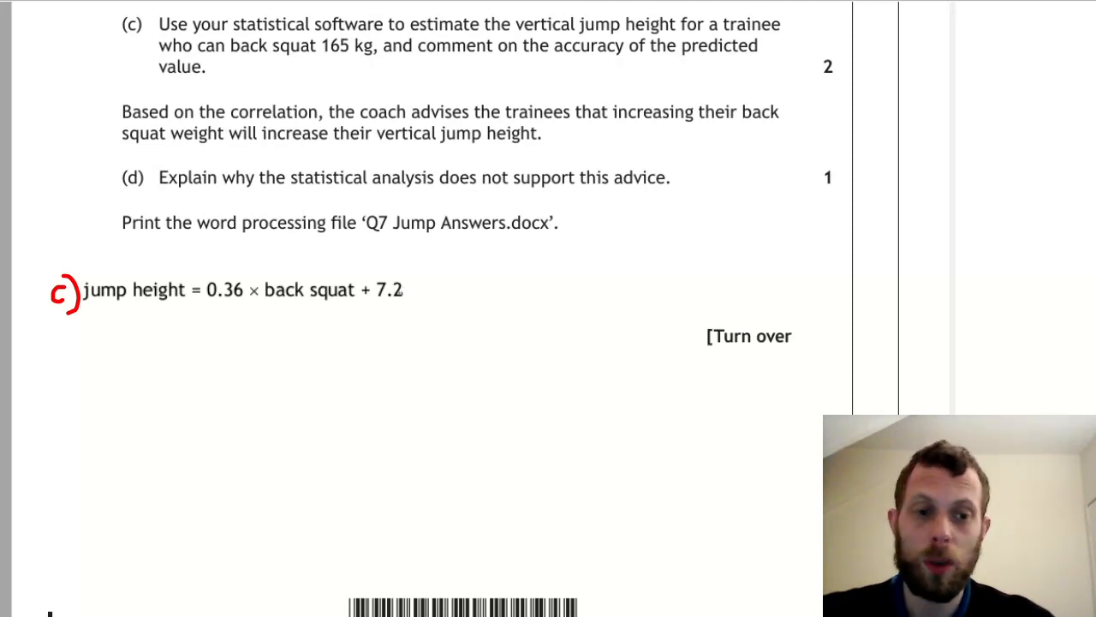
Step: Handwrite "= 0.36 × 165 + 7.2" in red below the jump height equation and underline 165 in question (c)
mouse_move(189, 338)
left_mouse_down()
mouse_move(202, 349)
mouse_move(238, 331)
mouse_move(279, 332)
mouse_move(268, 348)
mouse_move(302, 339)
left_mouse_up()
left_click(259, 340)
mouse_move(327, 335)
left_mouse_down()
mouse_move(339, 341)
mouse_move(344, 330)
left_mouse_up()
left_click_drag(323, 60, 355, 61)
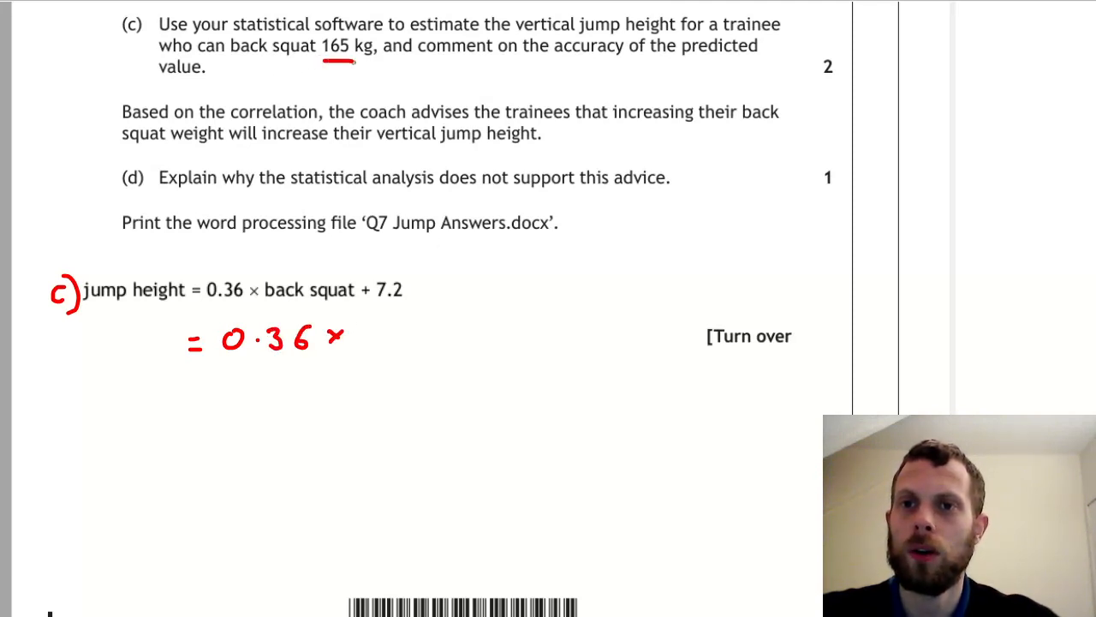
mouse_move(360, 324)
left_mouse_down()
mouse_move(358, 349)
mouse_move(392, 337)
mouse_move(391, 349)
left_mouse_up()
mouse_move(451, 324)
left_mouse_down()
mouse_move(451, 346)
mouse_move(506, 325)
mouse_move(489, 350)
mouse_move(545, 350)
left_mouse_up()
left_click(517, 337)
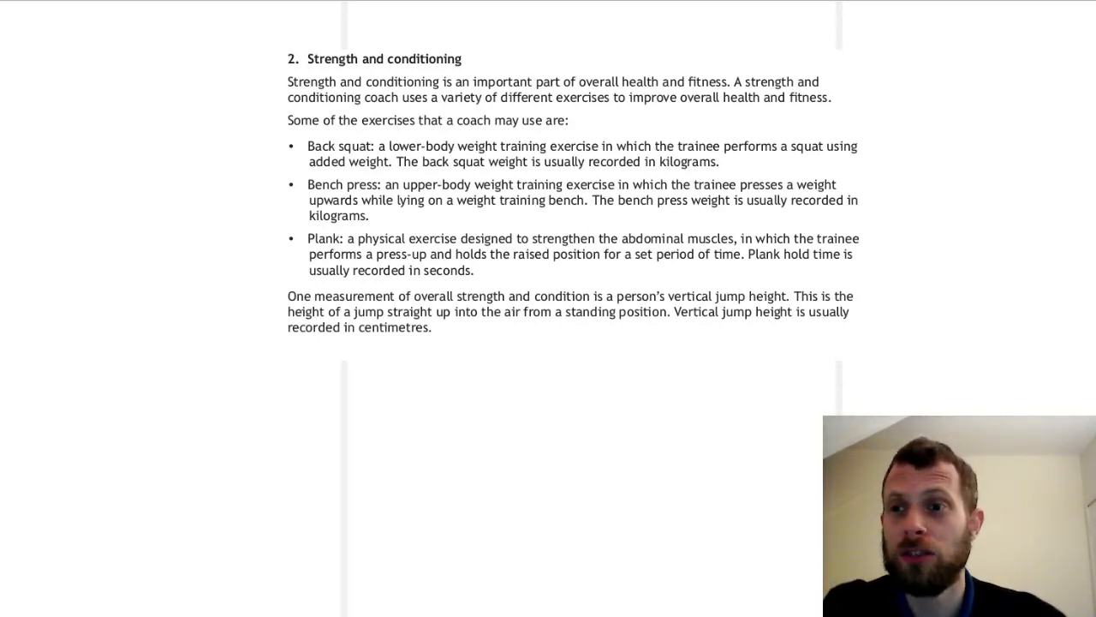
Step: Highlight in yellow the sentence introducing vertical jump height in the Strength and conditioning text
mouse_move(289, 302)
left_mouse_down()
mouse_move(788, 300)
mouse_move(793, 315)
left_mouse_up()
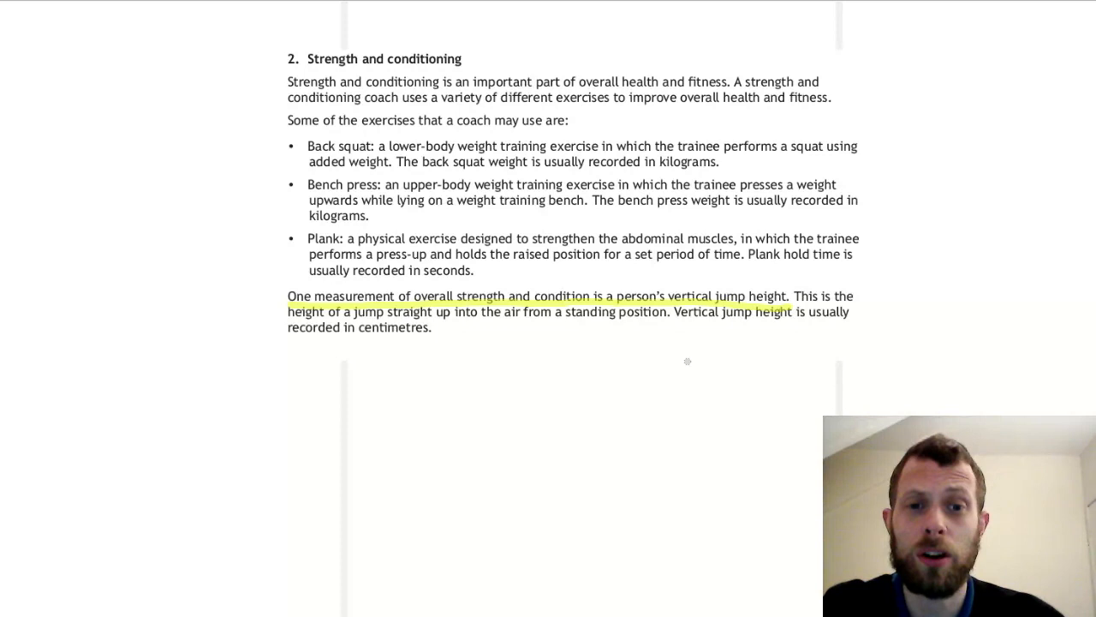